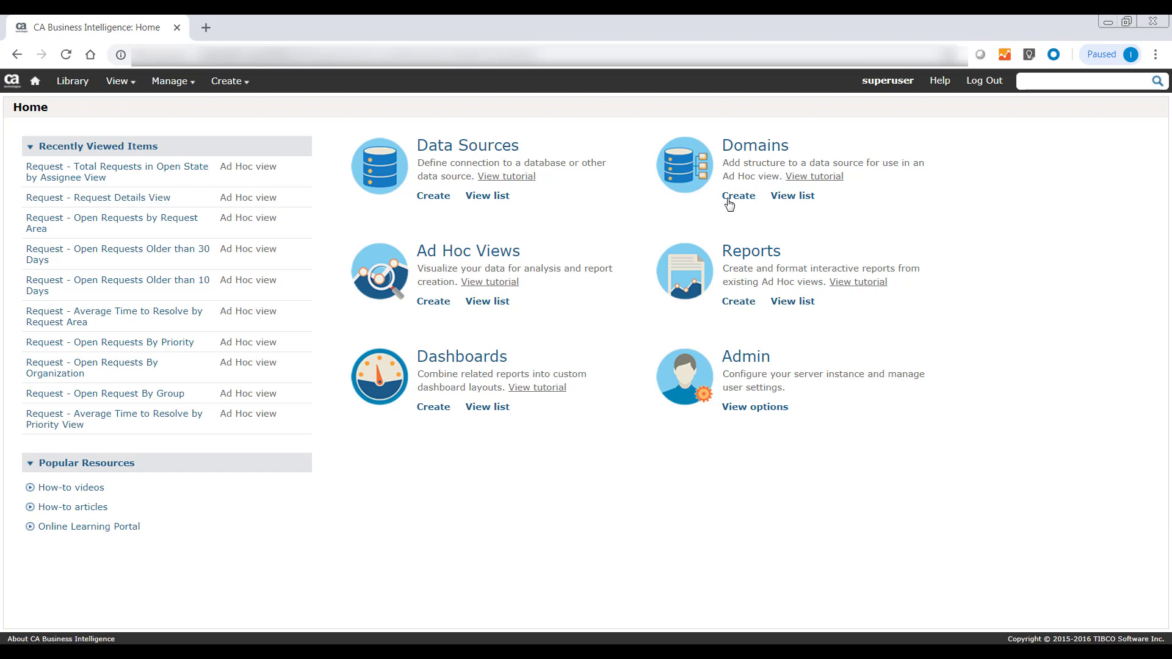
Step: Create a new domain named change_log, with change_log as its resource ID
click(729, 197)
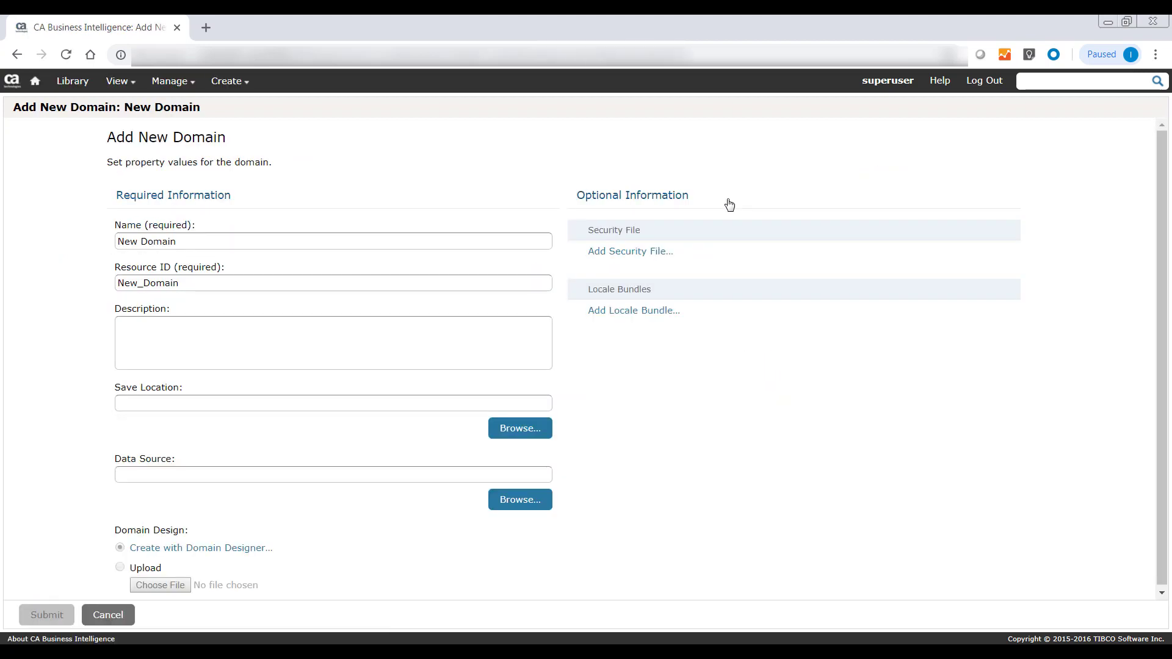
click(327, 244)
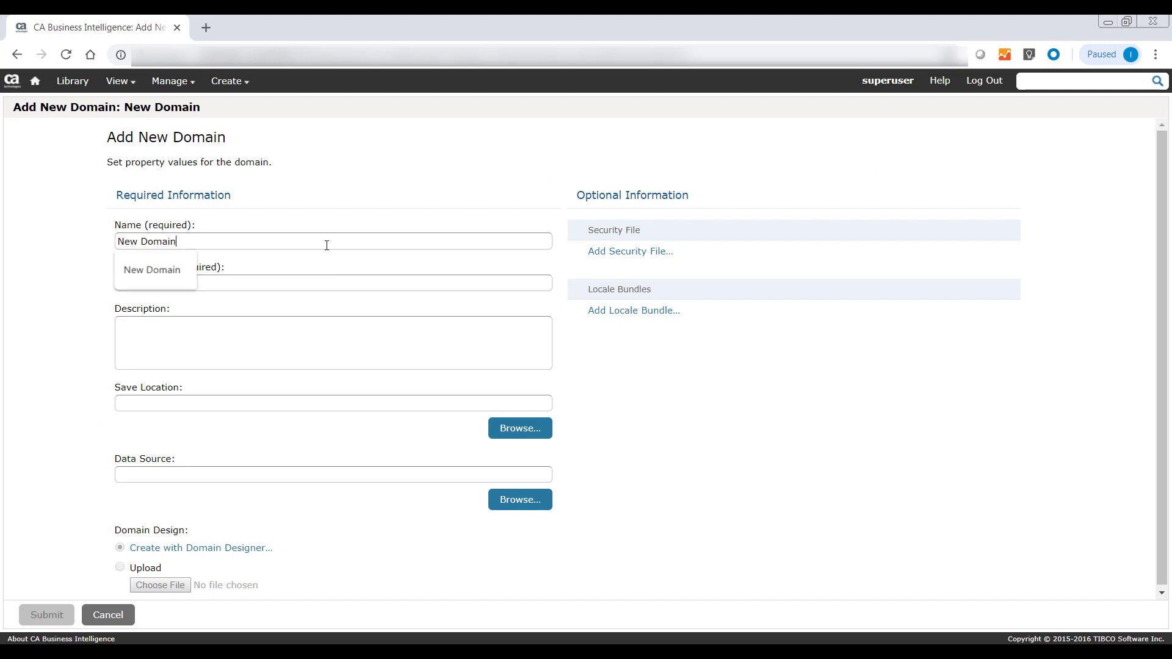
key(BackSpace)
key(BackSpace)
key(BackSpace)
key(BackSpace)
key(BackSpace)
key(BackSpace)
key(BackSpace)
key(BackSpace)
key(BackSpace)
key(BackSpace)
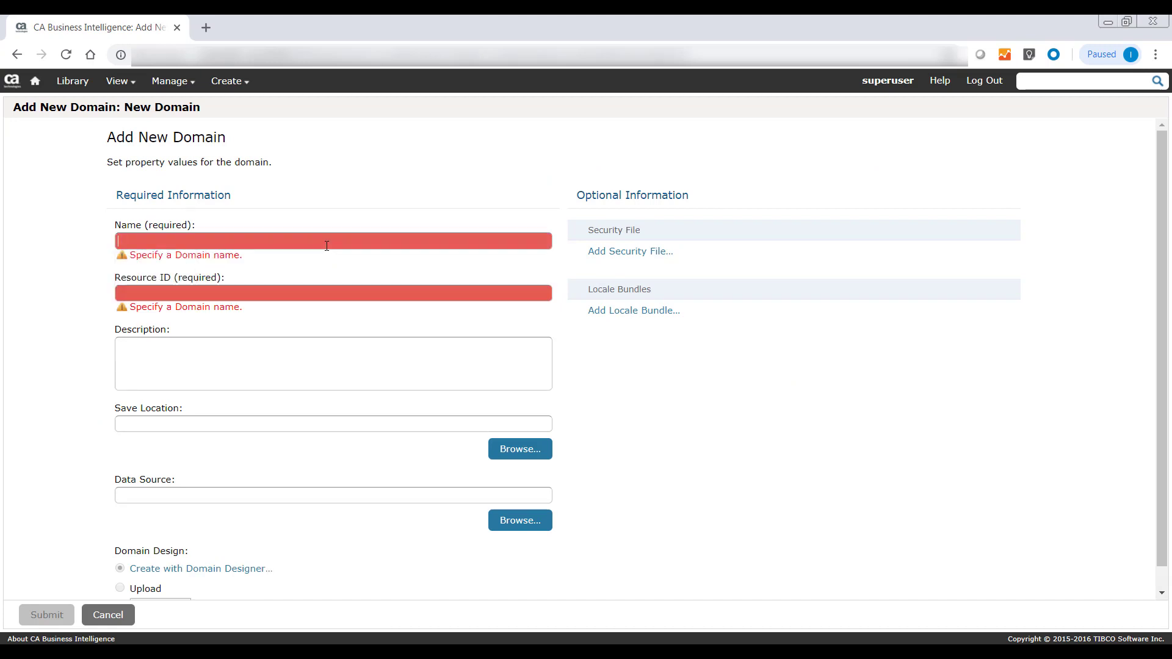
text(change)
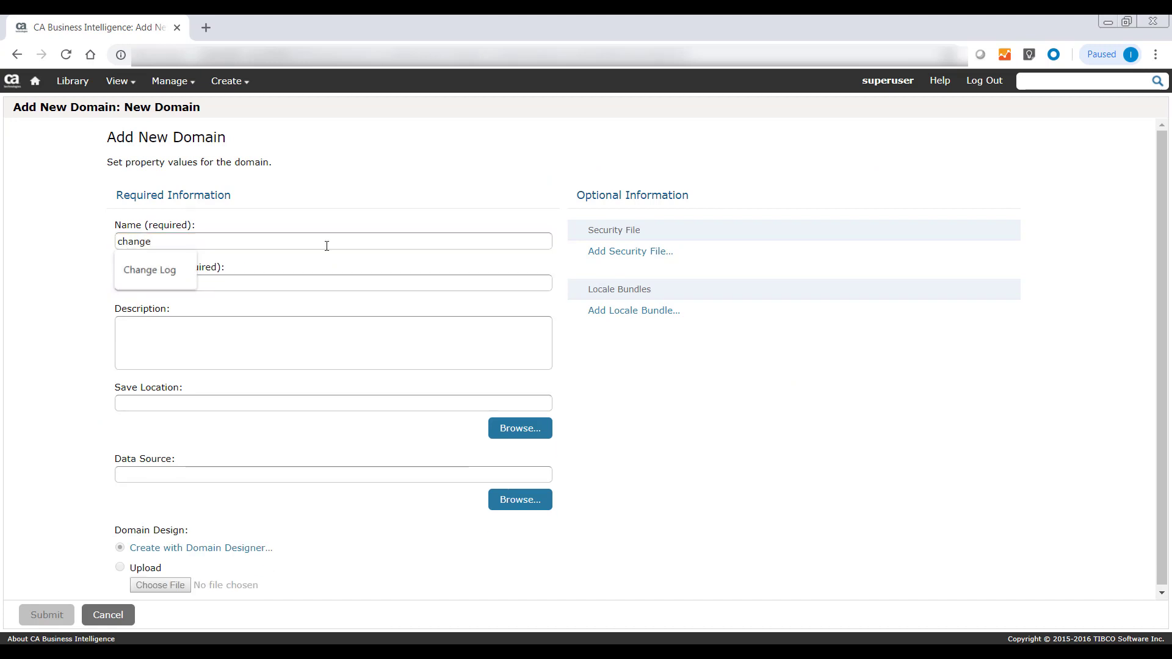
text(_log)
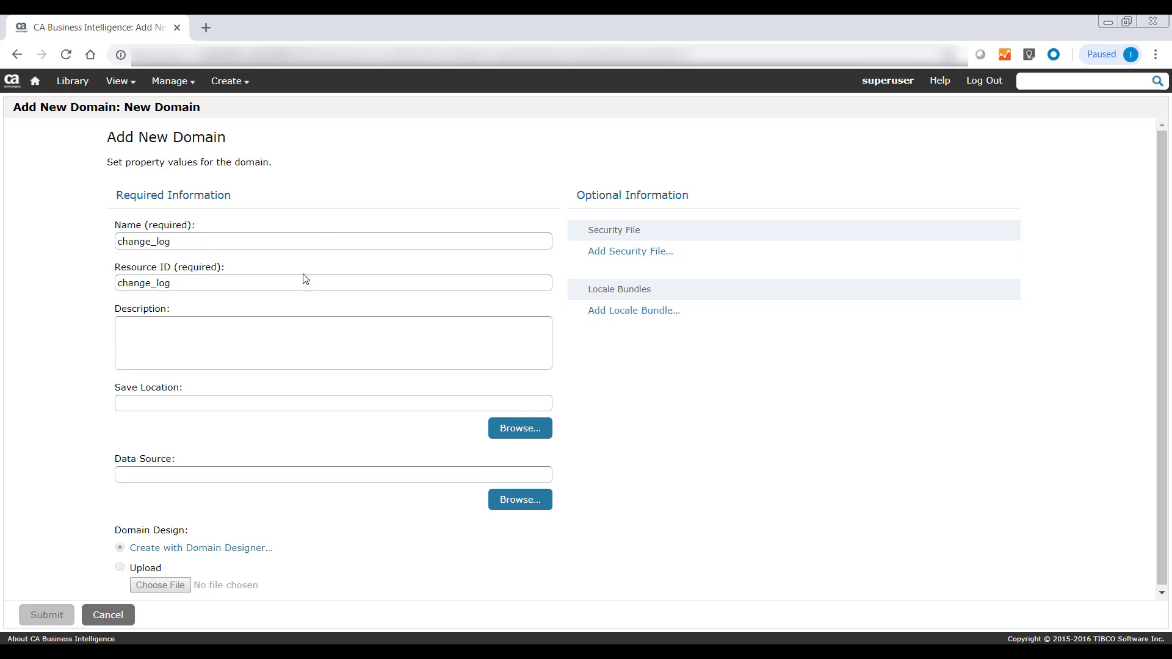
click(227, 283)
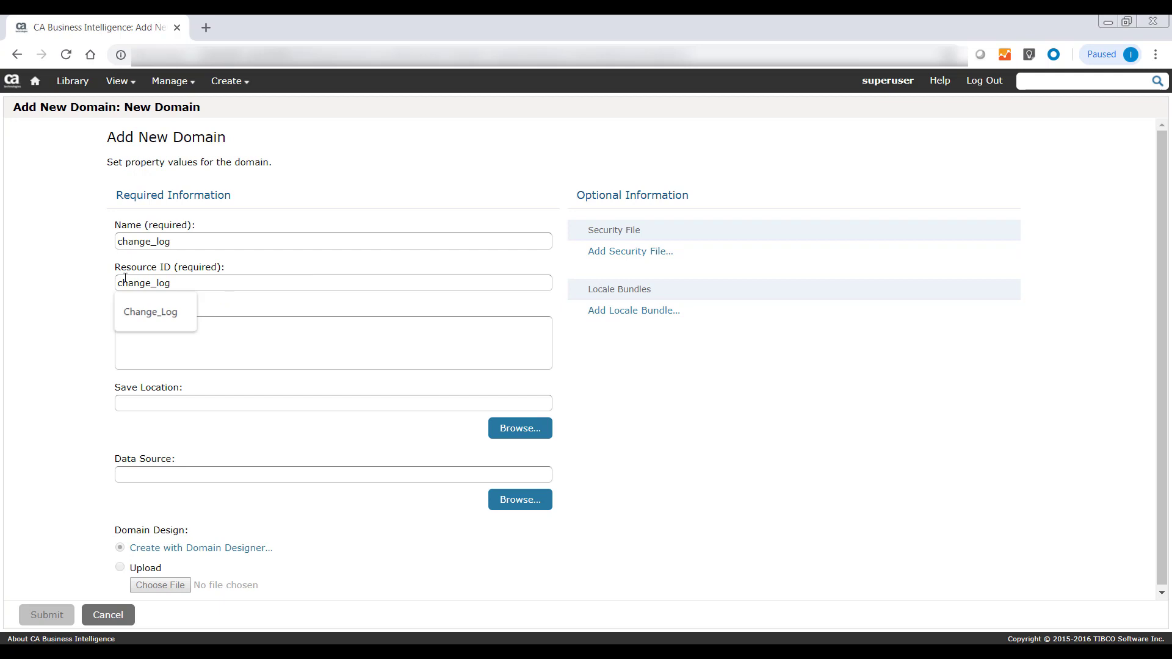
key(Home)
key(Tab)
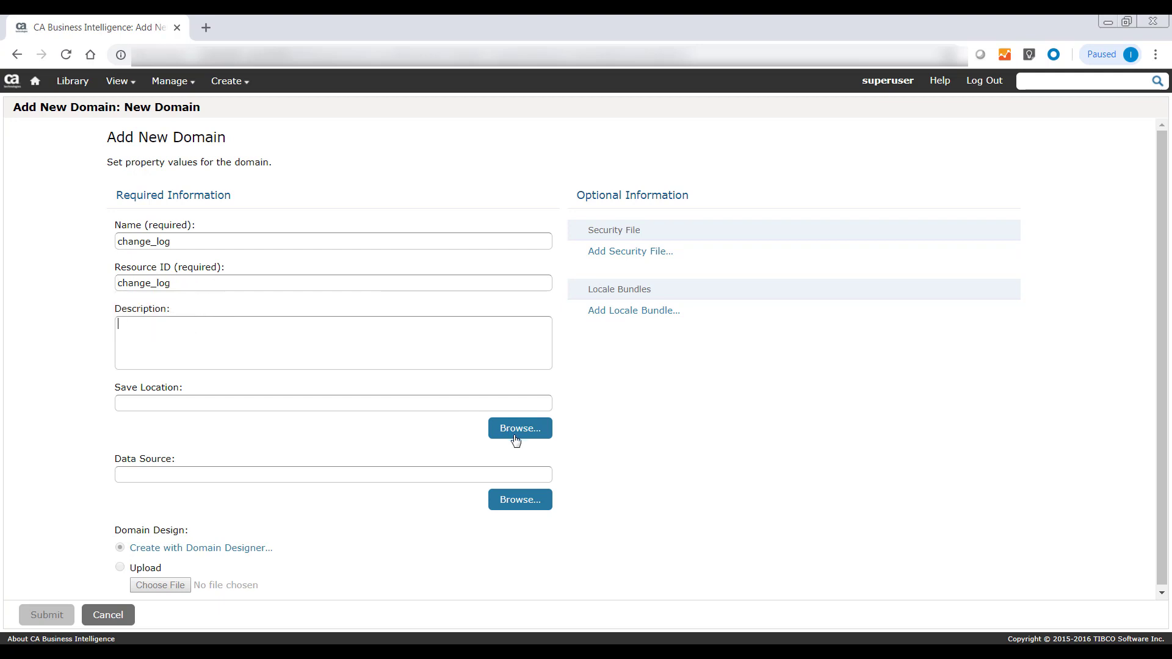
Step: Set the domain's save location to /organizations/casm_insights/SDM/Transactional/domains
click(516, 438)
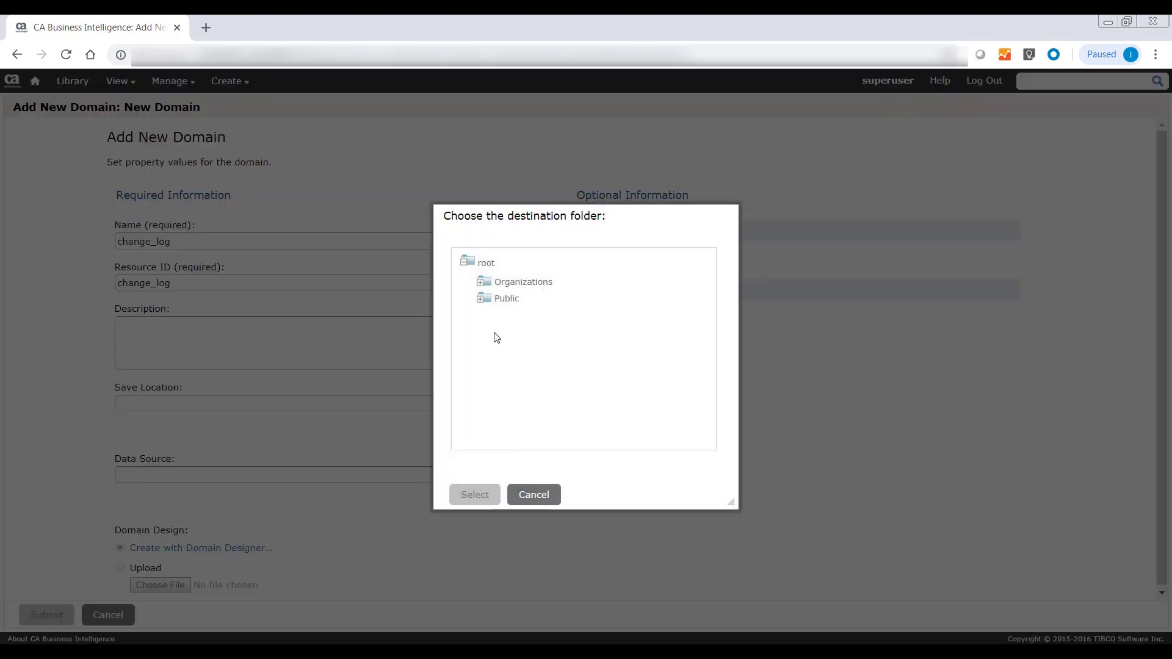
click(481, 282)
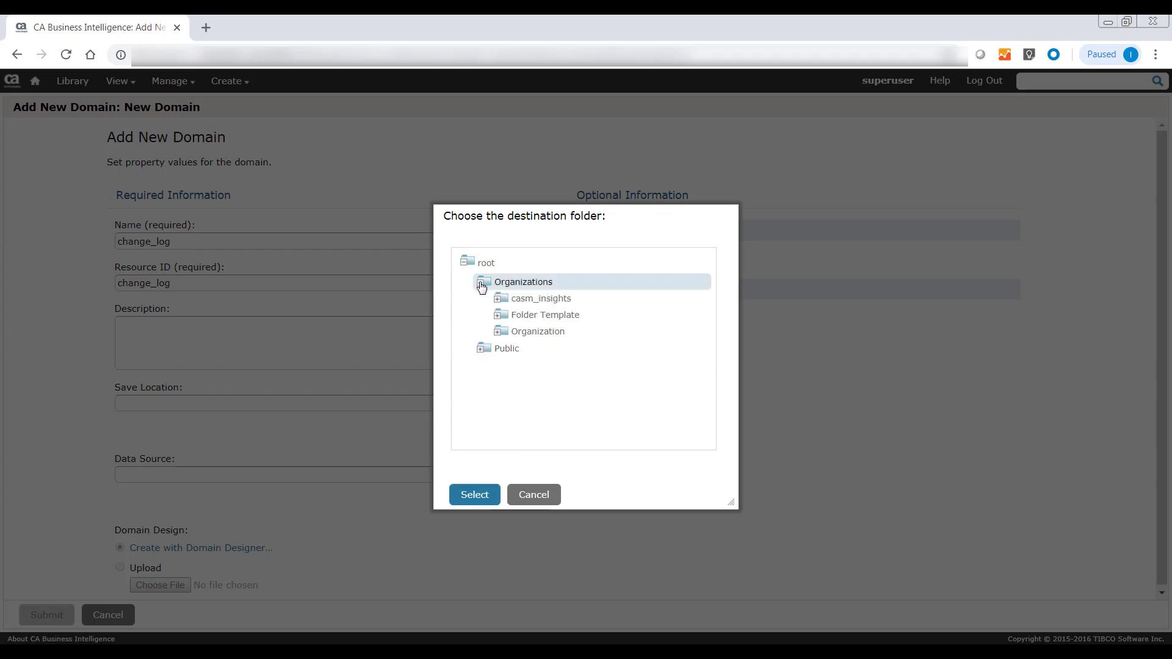
click(501, 298)
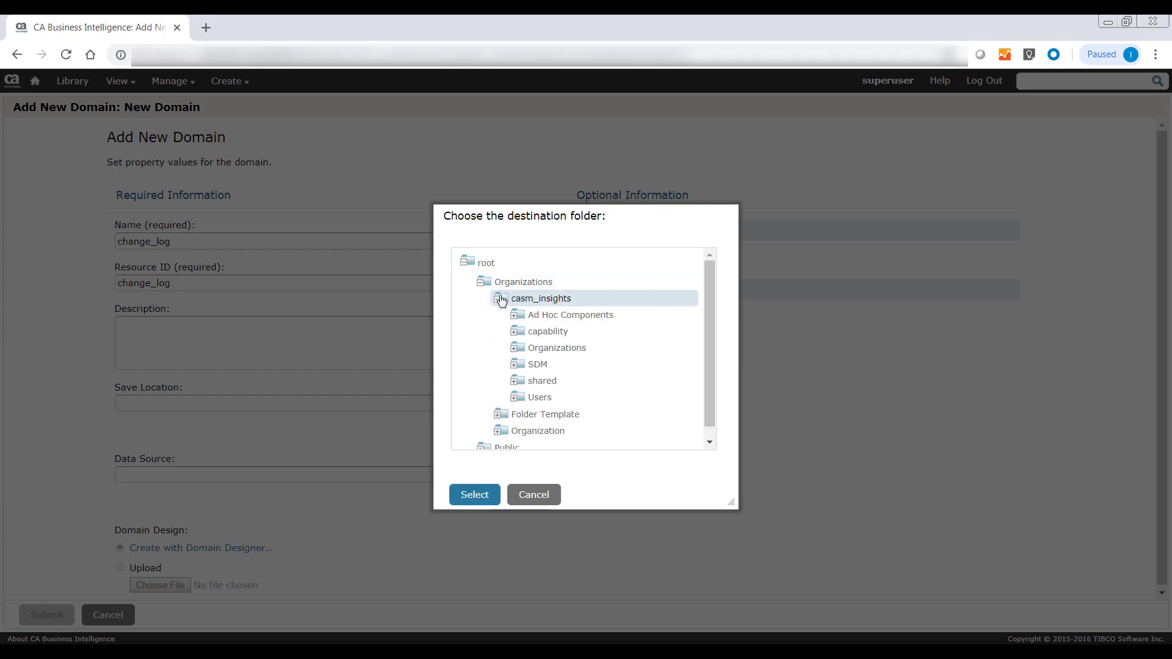
click(516, 366)
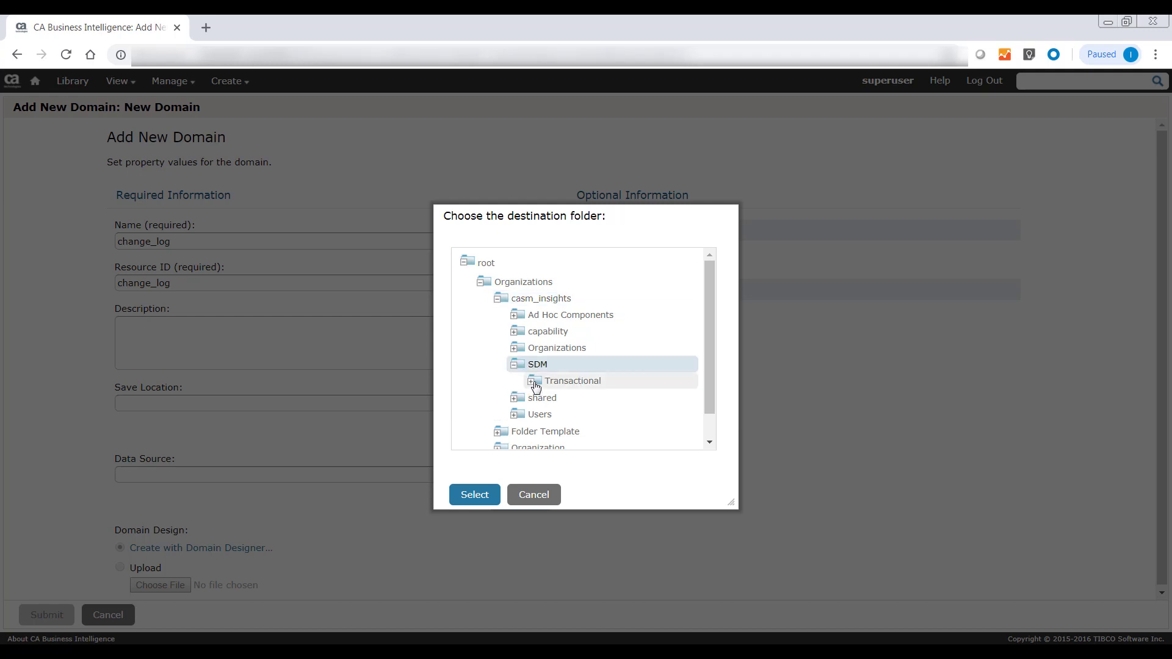
click(533, 382)
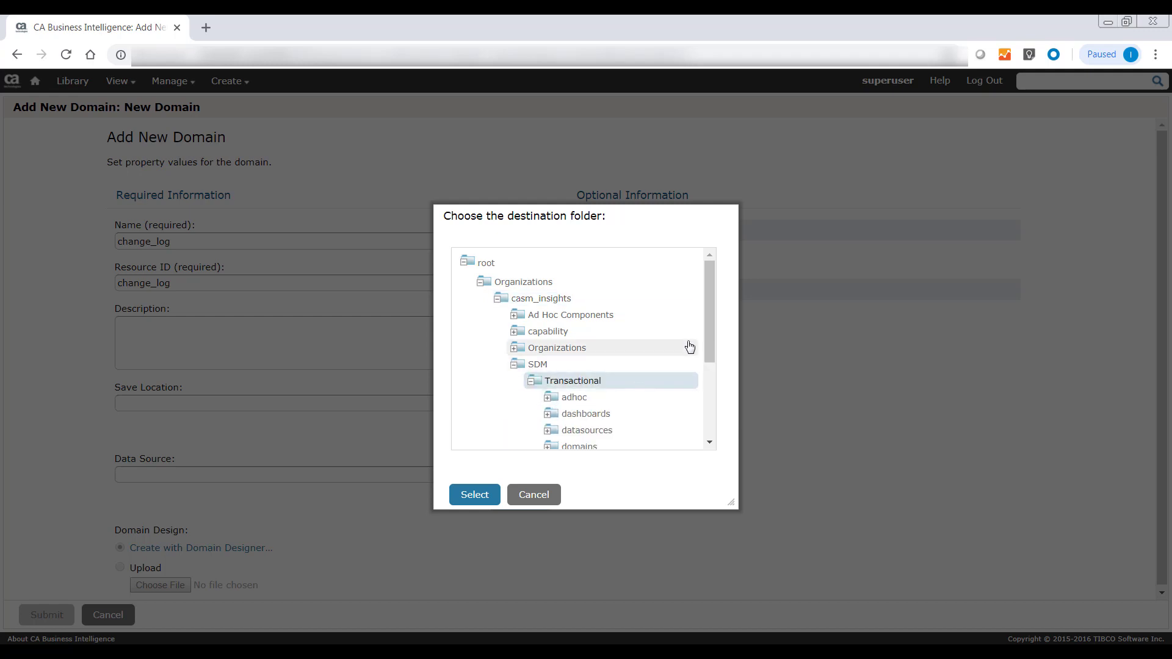
drag(706, 331, 711, 381)
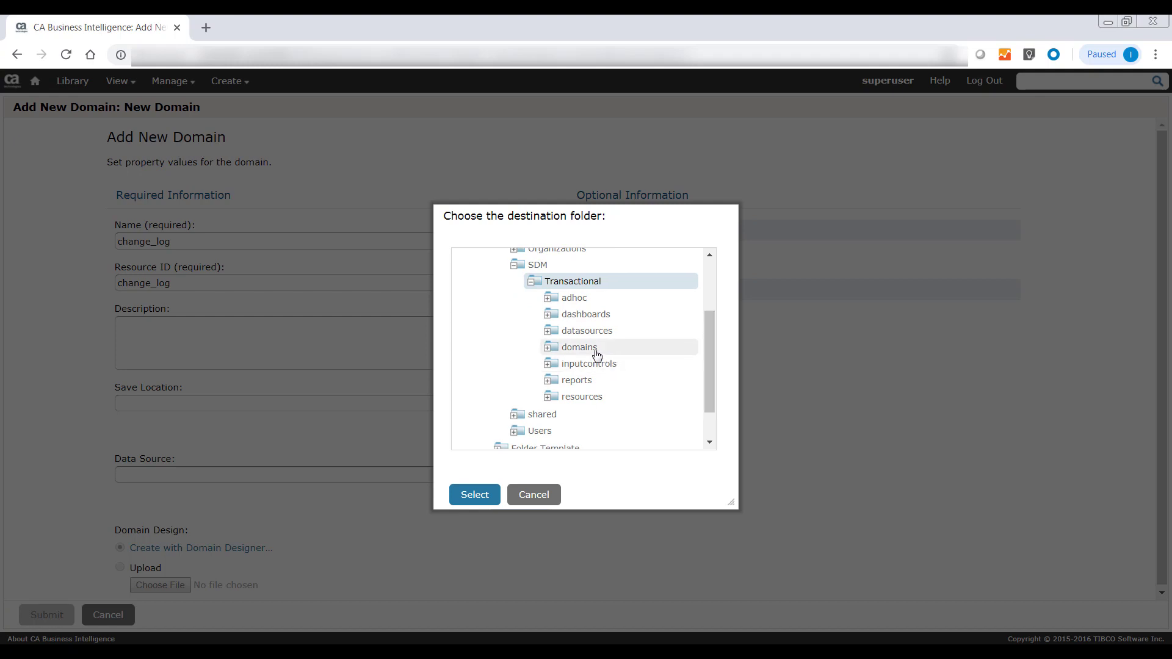
click(597, 354)
click(477, 495)
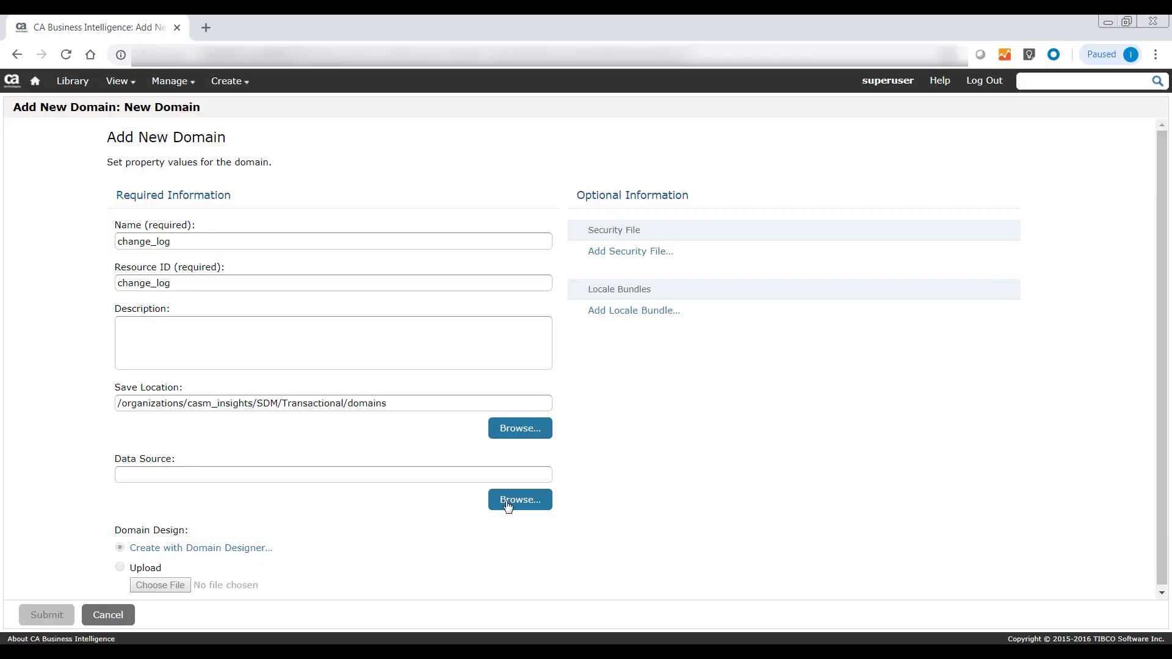
Step: Choose sdm_ds from the Transactional datasources folder as the domain's data source
click(506, 501)
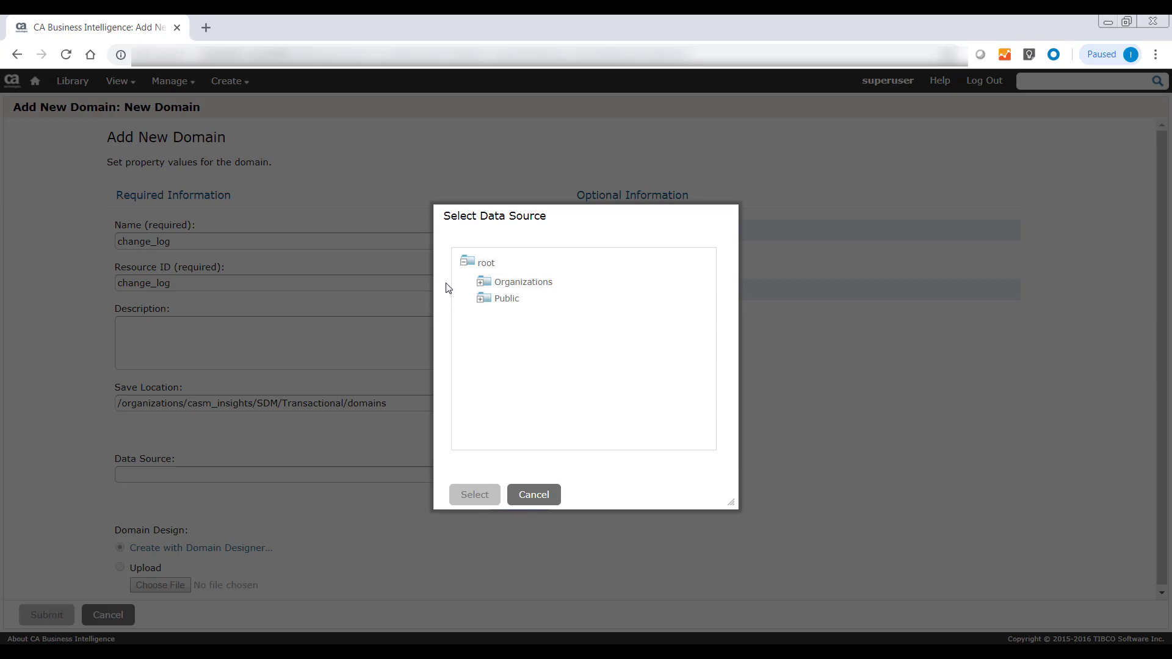
click(480, 282)
click(497, 298)
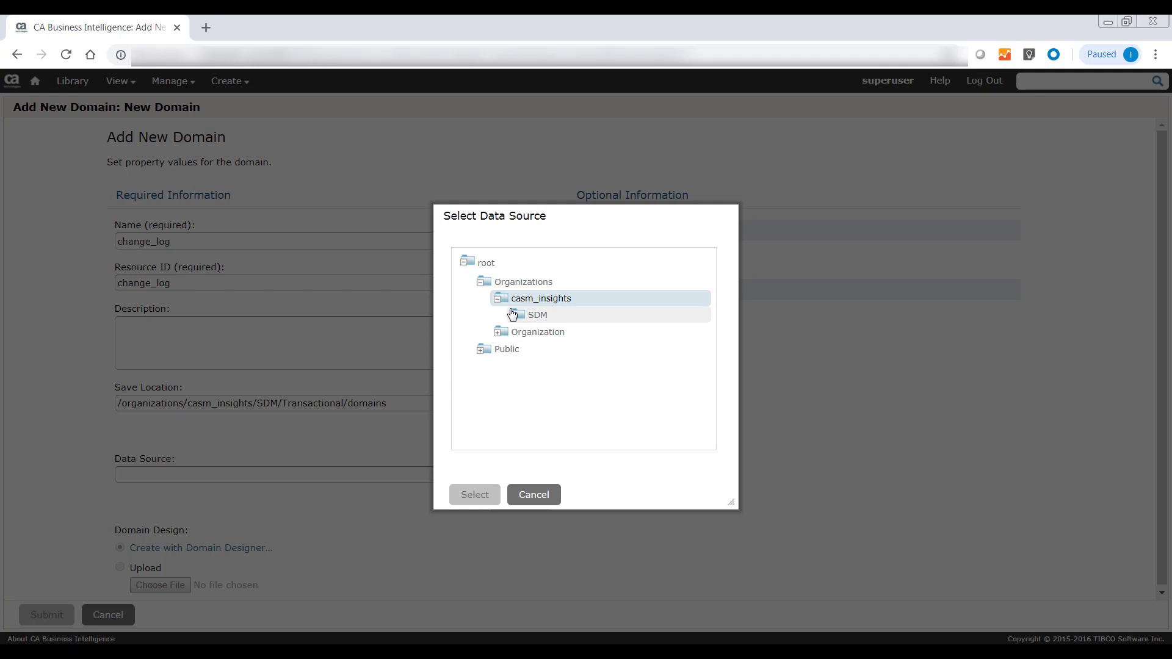
click(513, 314)
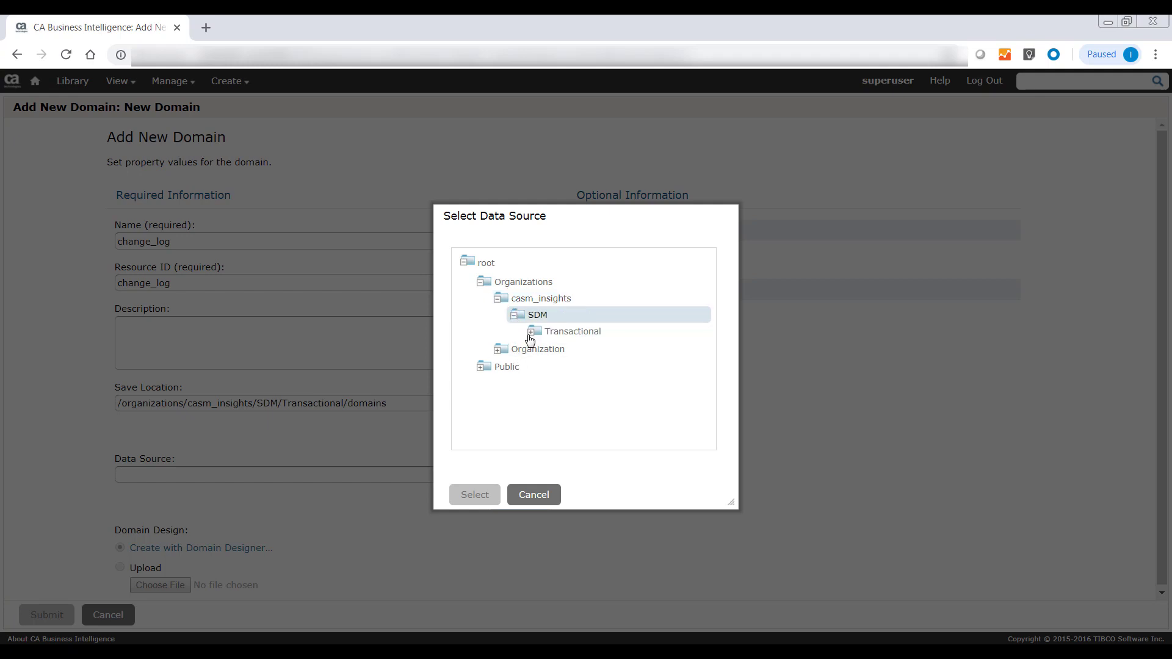
click(531, 335)
click(556, 351)
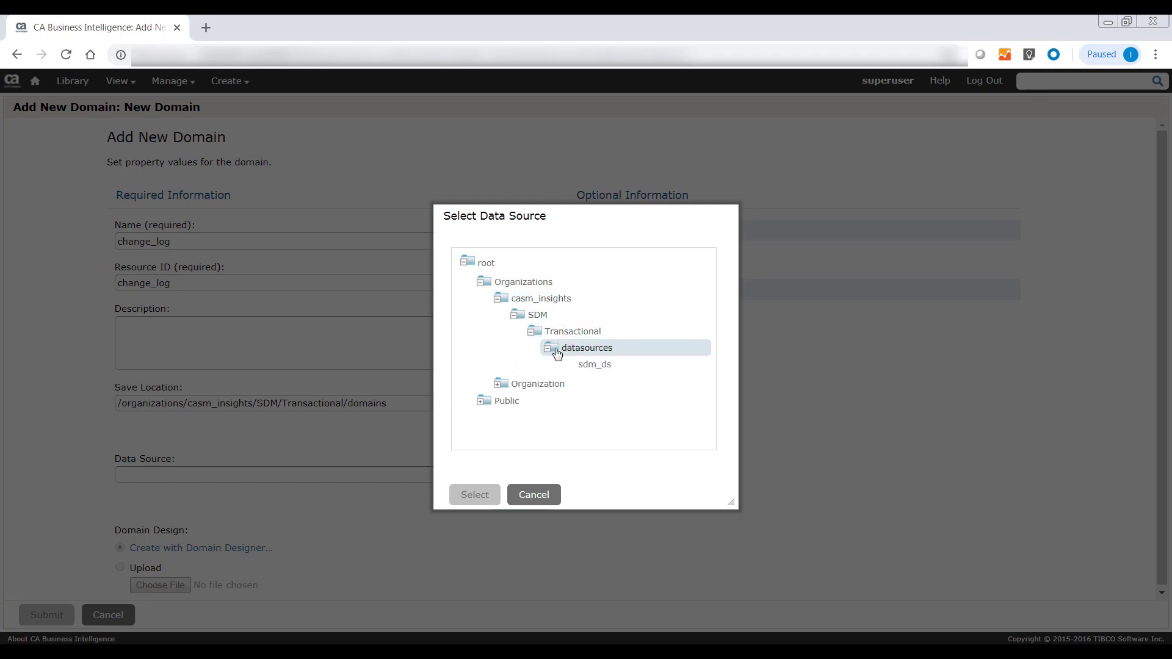
click(575, 369)
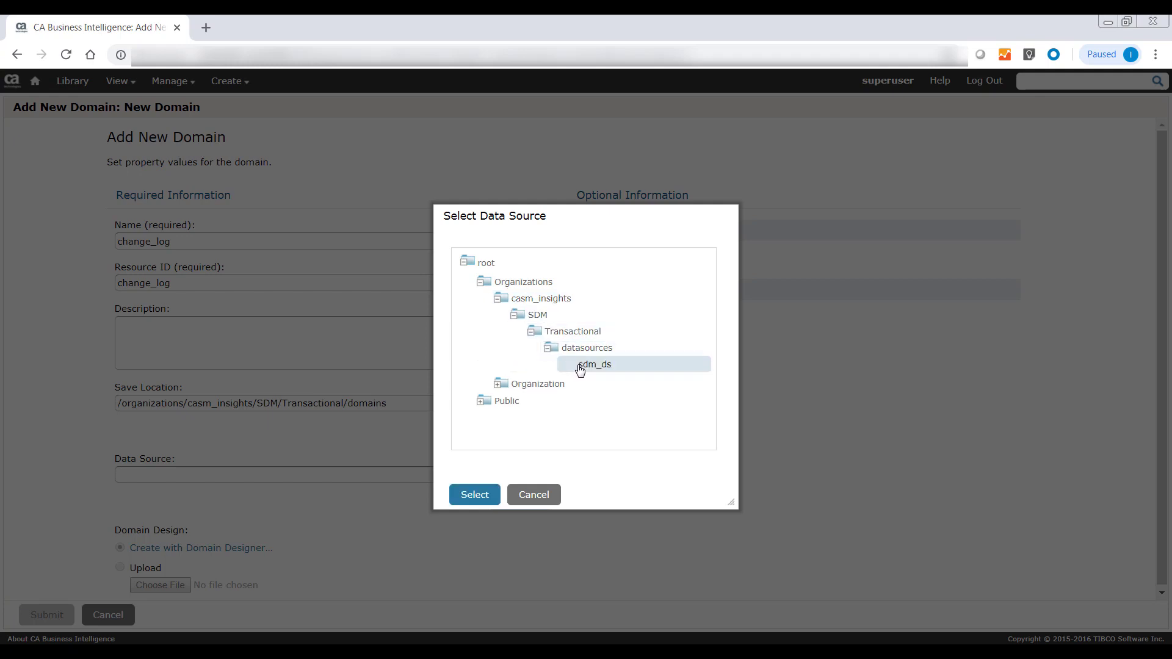
click(487, 497)
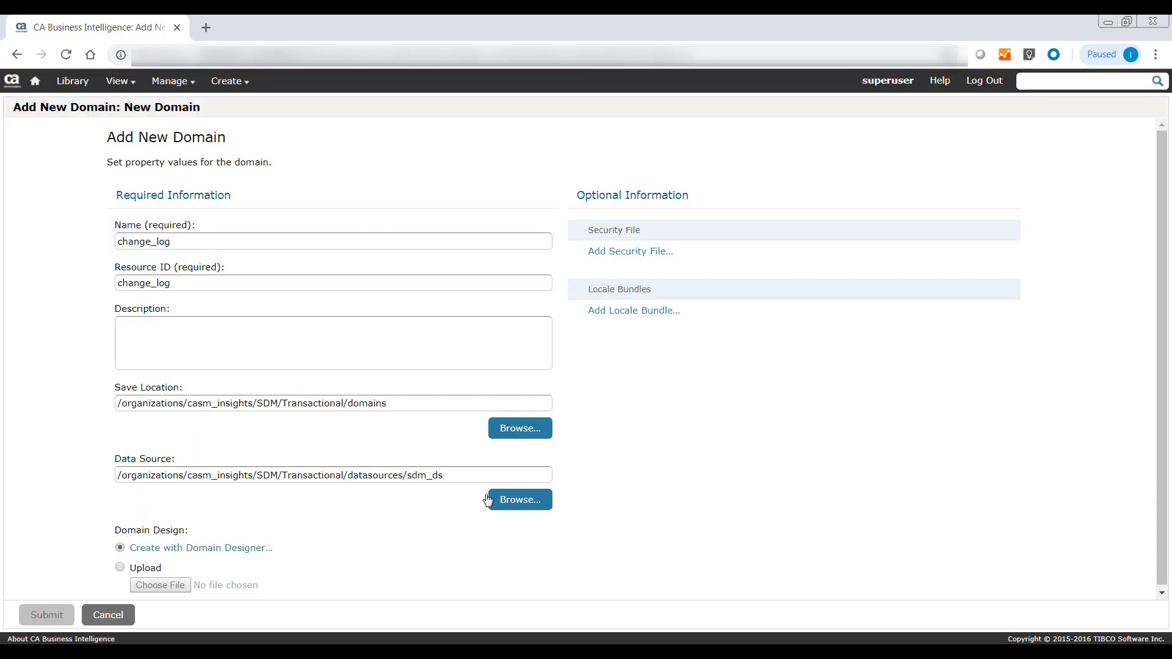
Step: In Domain Designer, add tables casd_chg and casd_chgalg from the casd schema
click(229, 552)
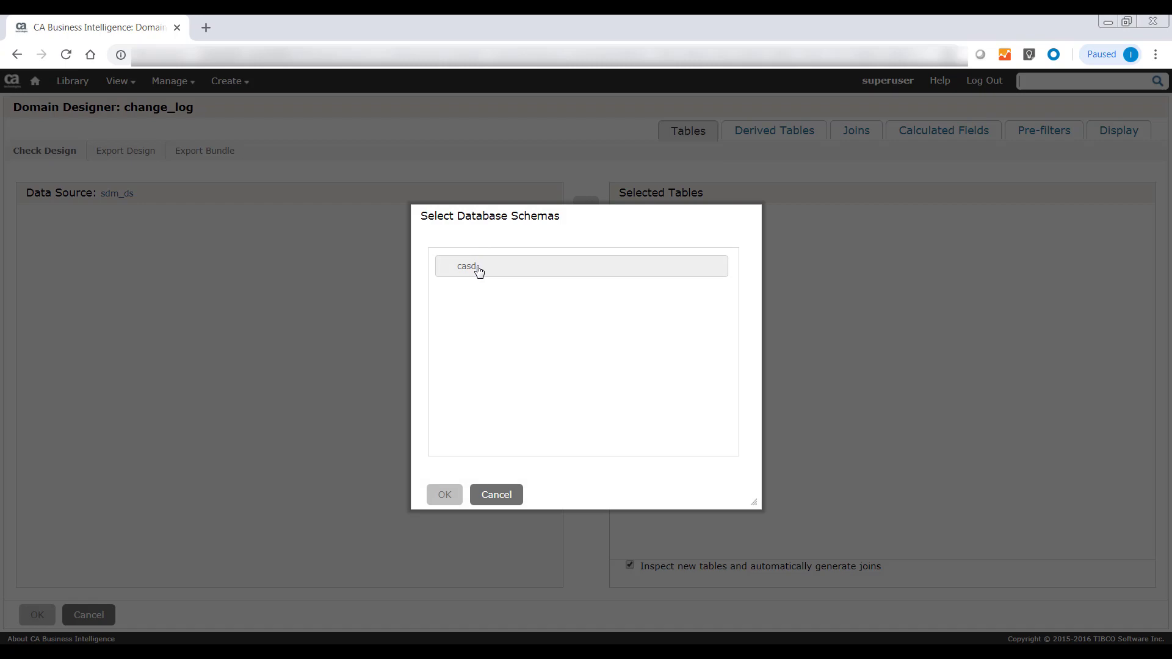
click(479, 268)
click(445, 496)
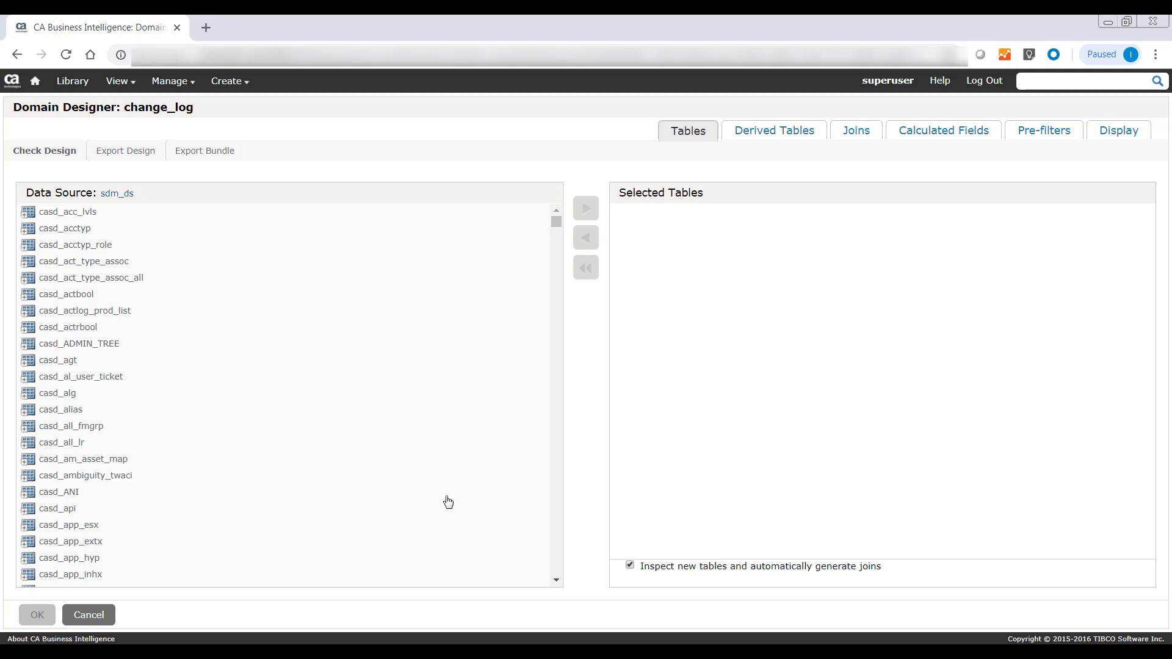
ctrl+click(181, 391)
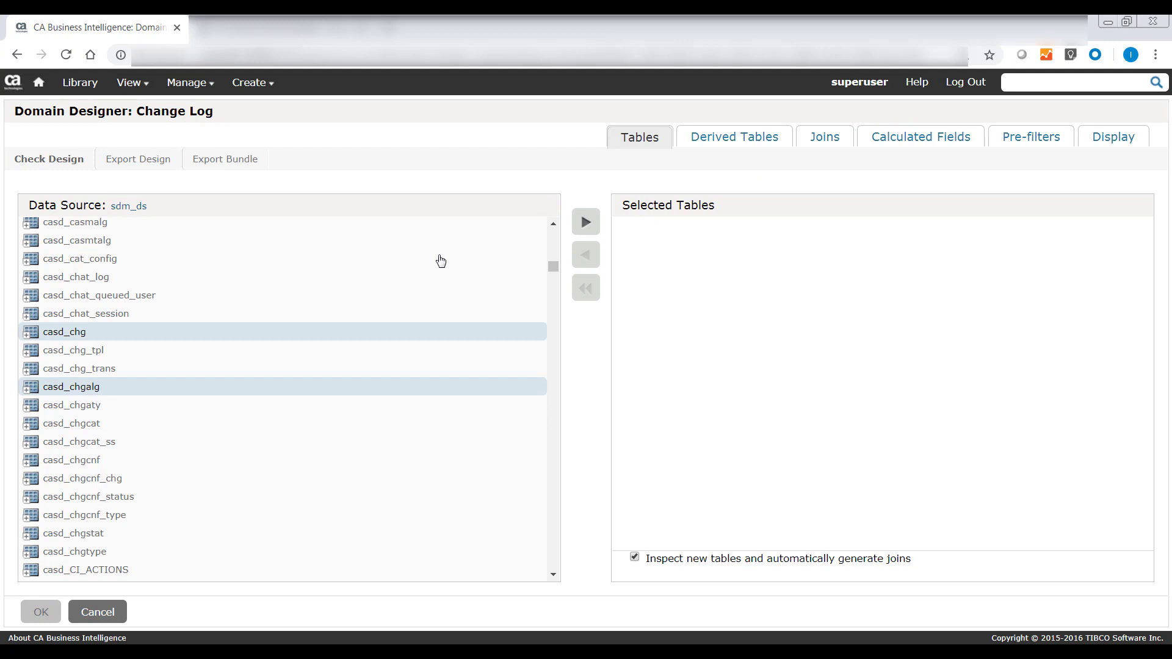
click(586, 227)
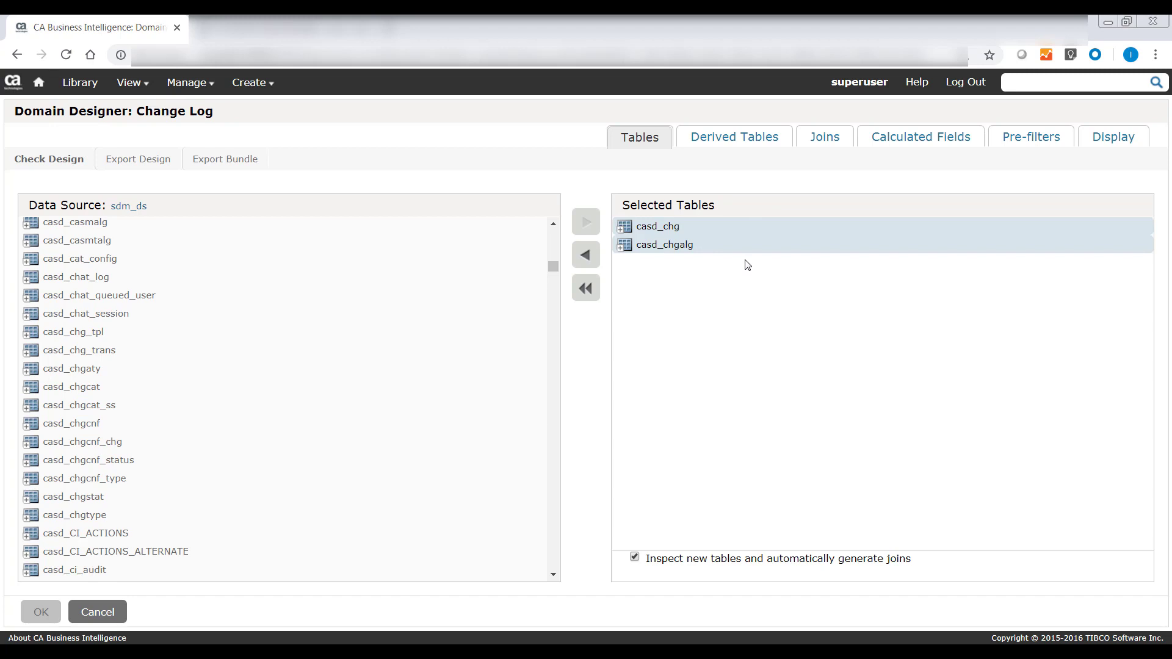
click(823, 138)
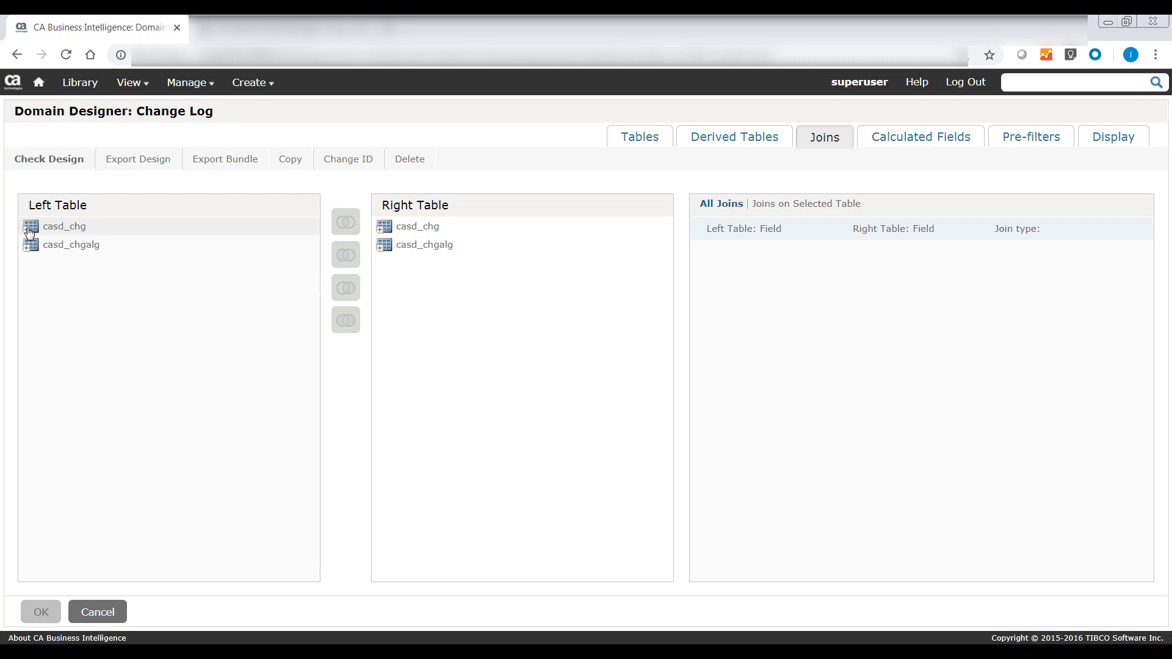
Step: Create a left outer join from casd_chg.id to casd_chgalg.change_id
click(29, 230)
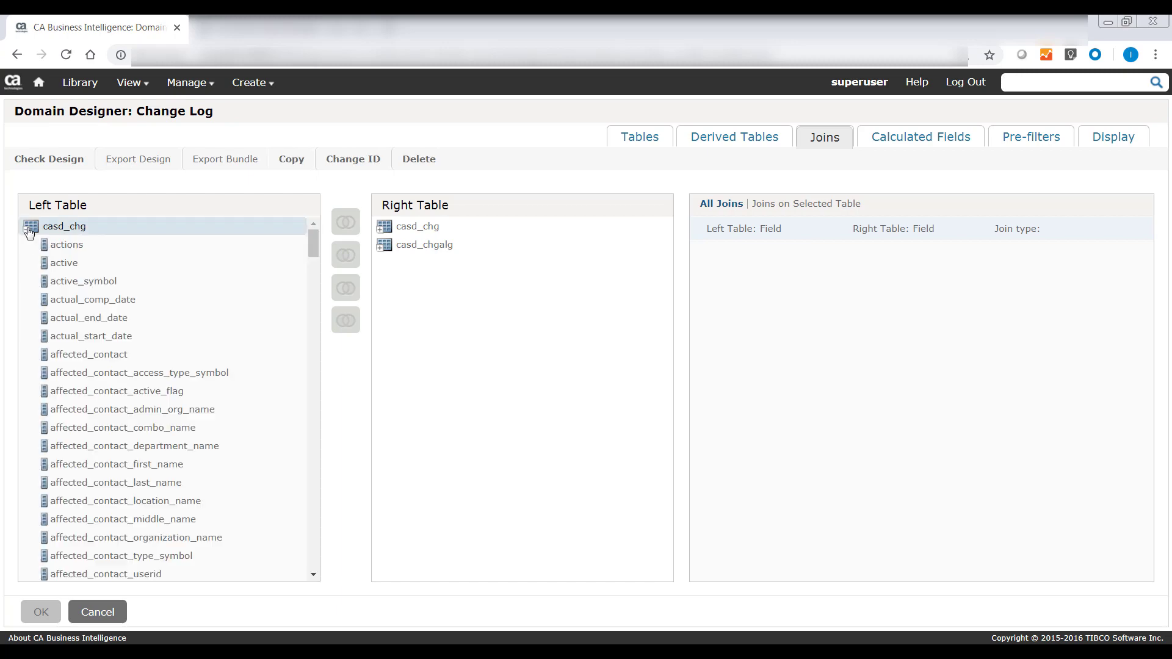
scroll(124, 342, down, 5)
scroll(124, 343, down, 15)
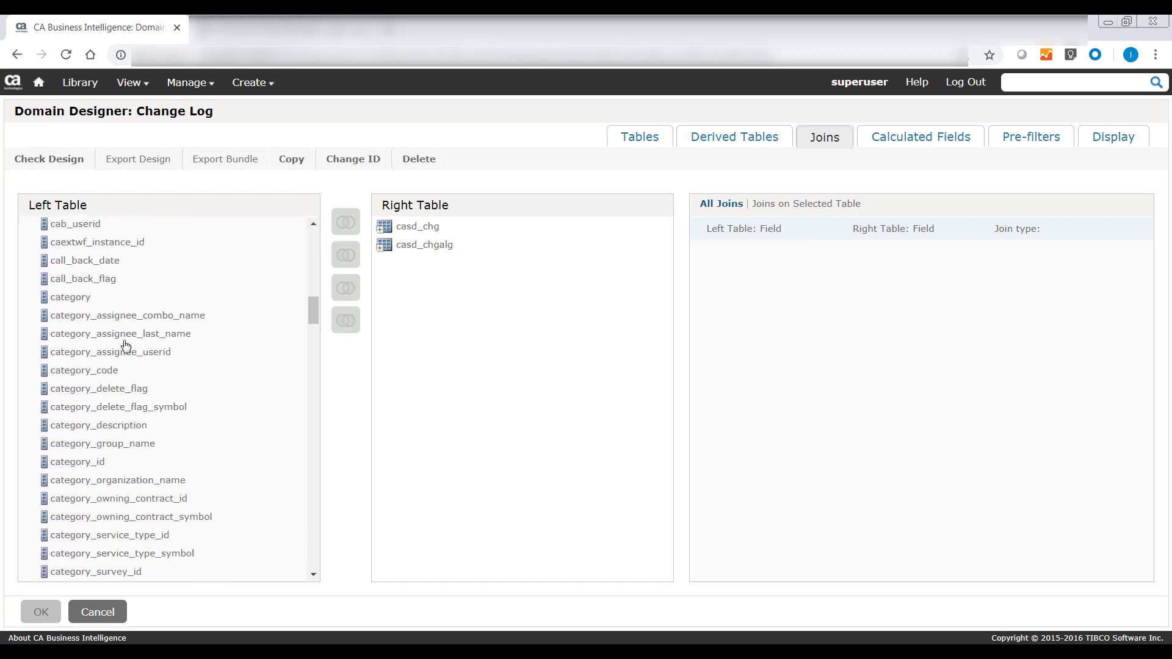
click(122, 359)
click(381, 230)
scroll(464, 367, down, 5)
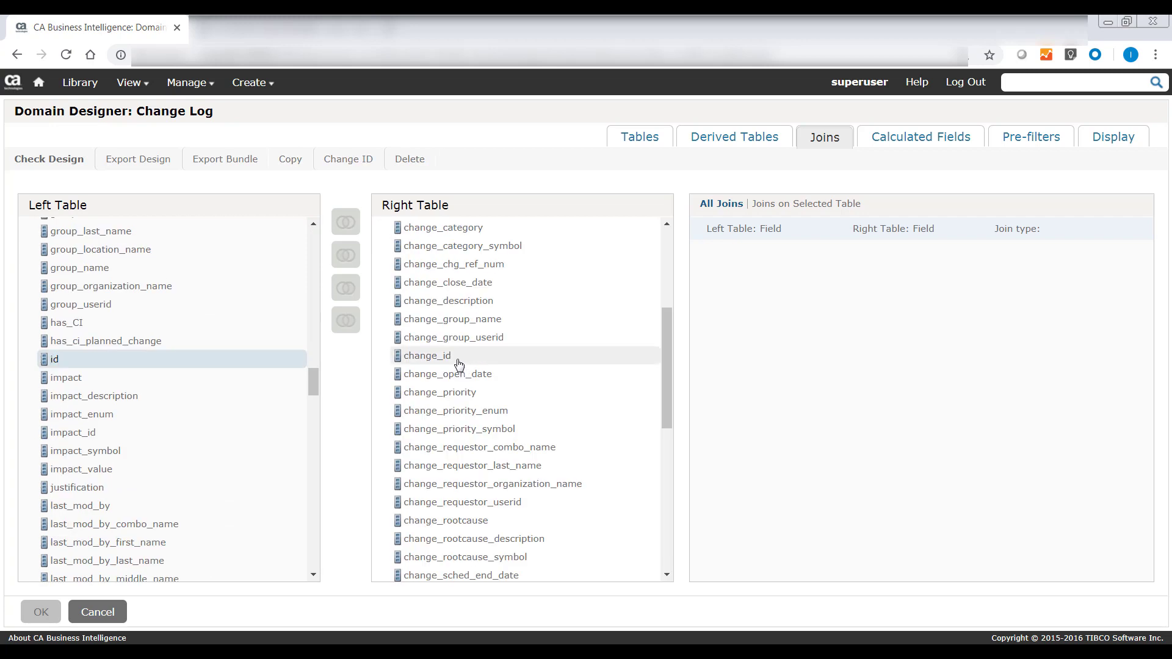
click(460, 364)
scroll(459, 364, up, 5)
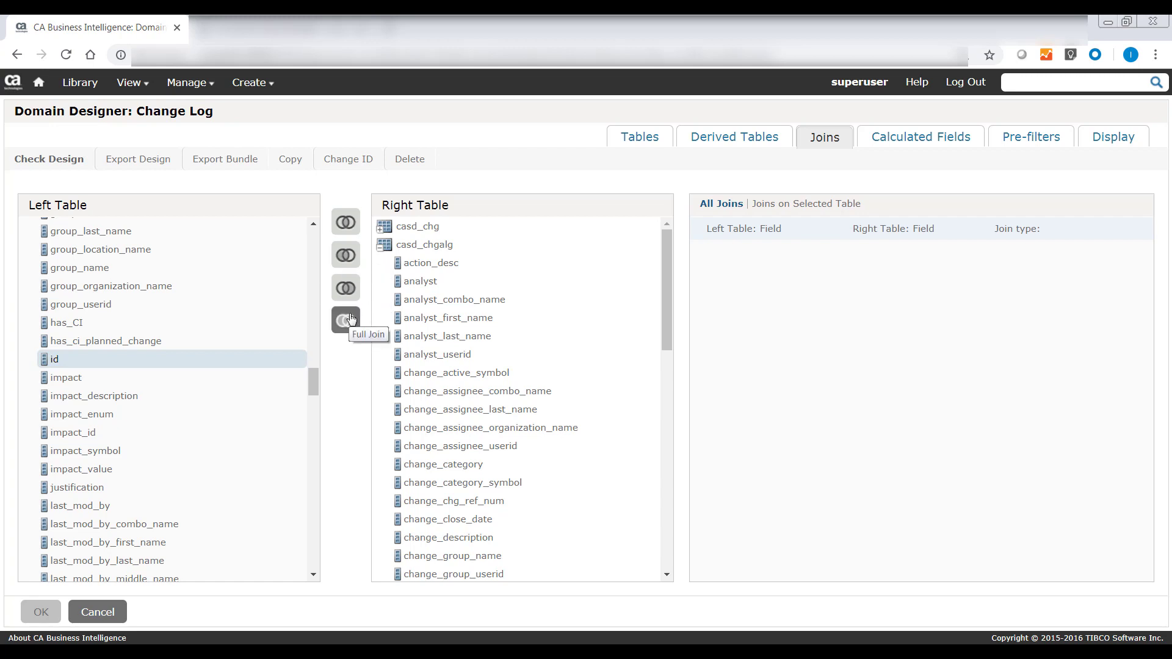
click(346, 255)
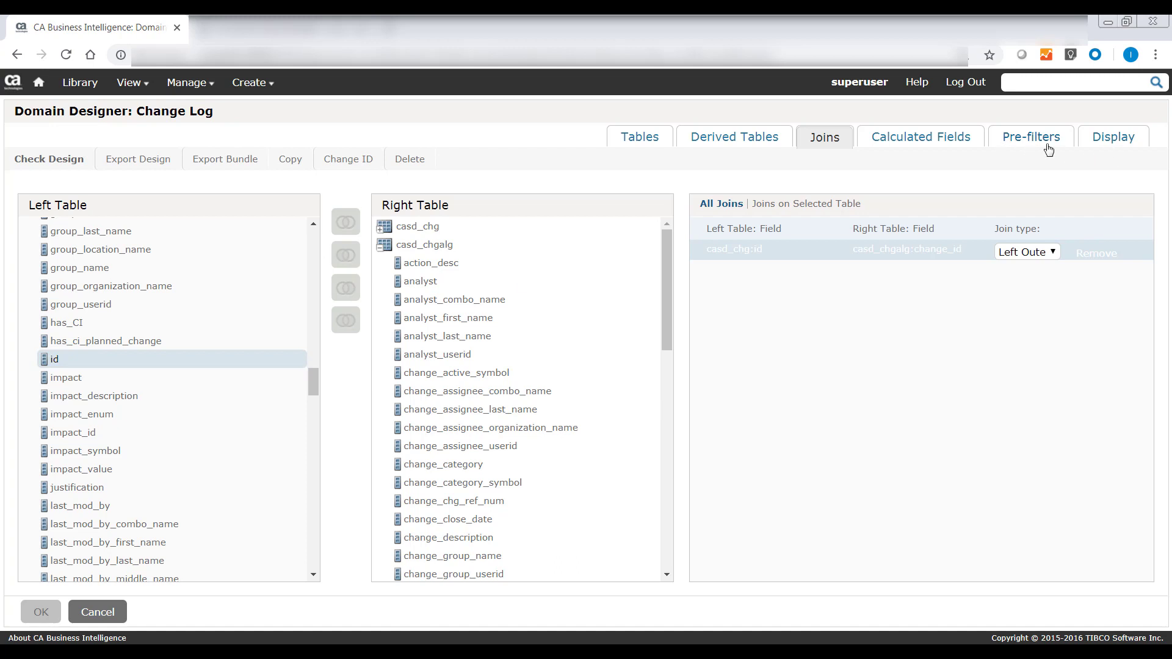
Step: Add casd_chg's tenant and user1 fields to the display sets and items
click(1106, 139)
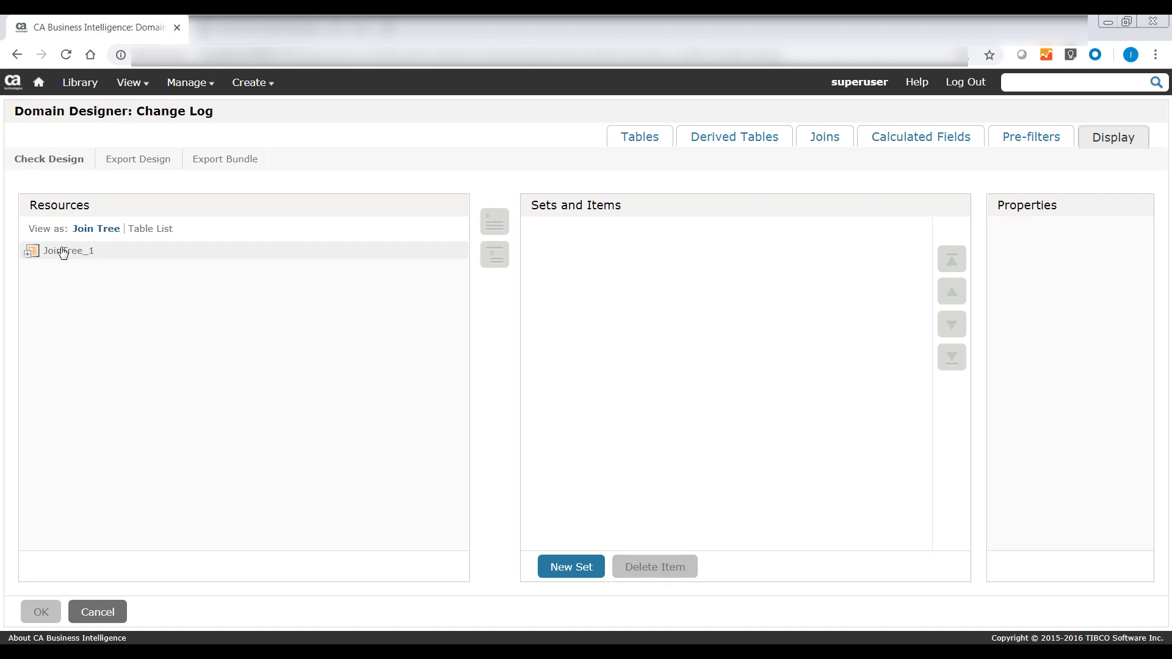
click(28, 254)
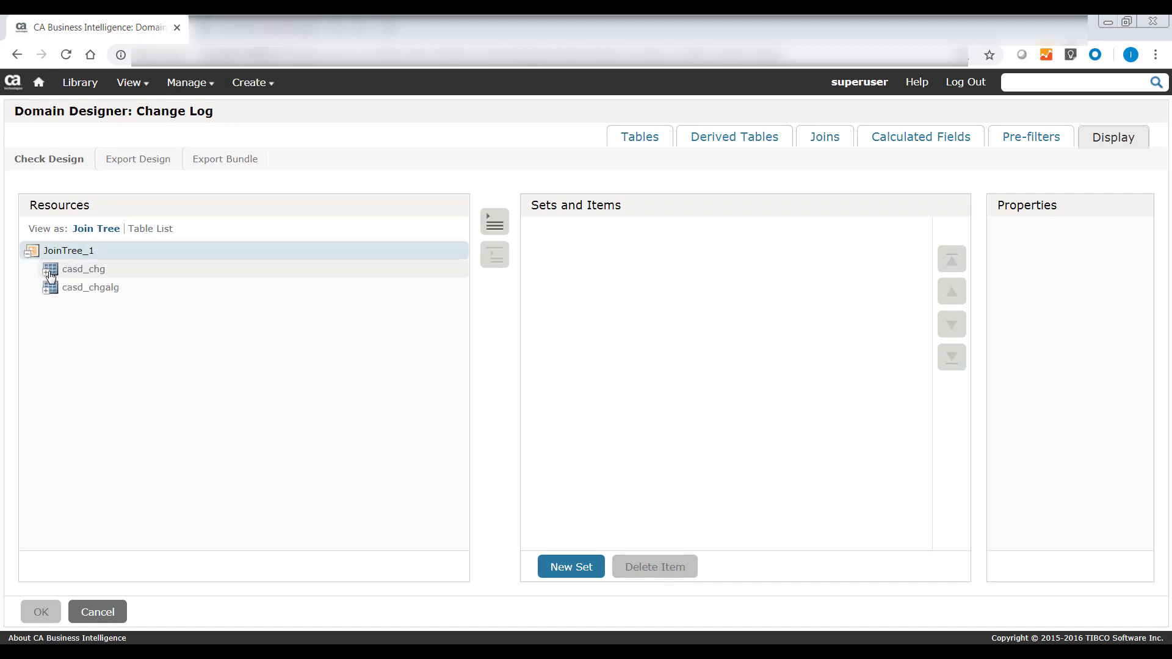
double_click(52, 272)
scroll(84, 313, down, 20)
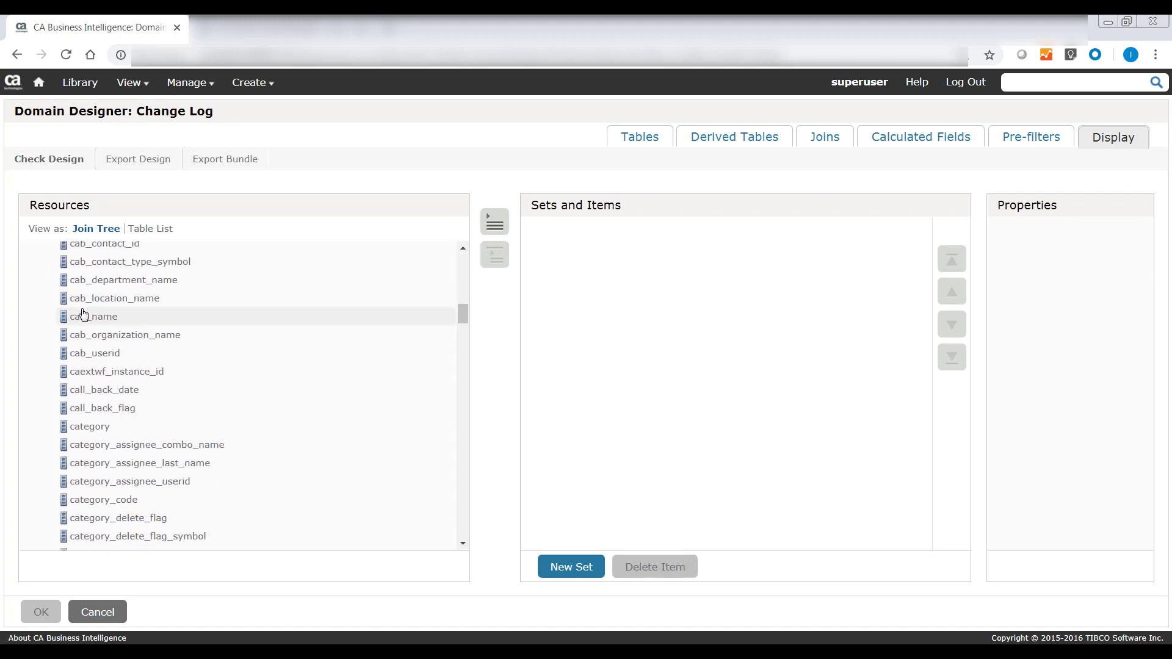
scroll(83, 313, down, 10)
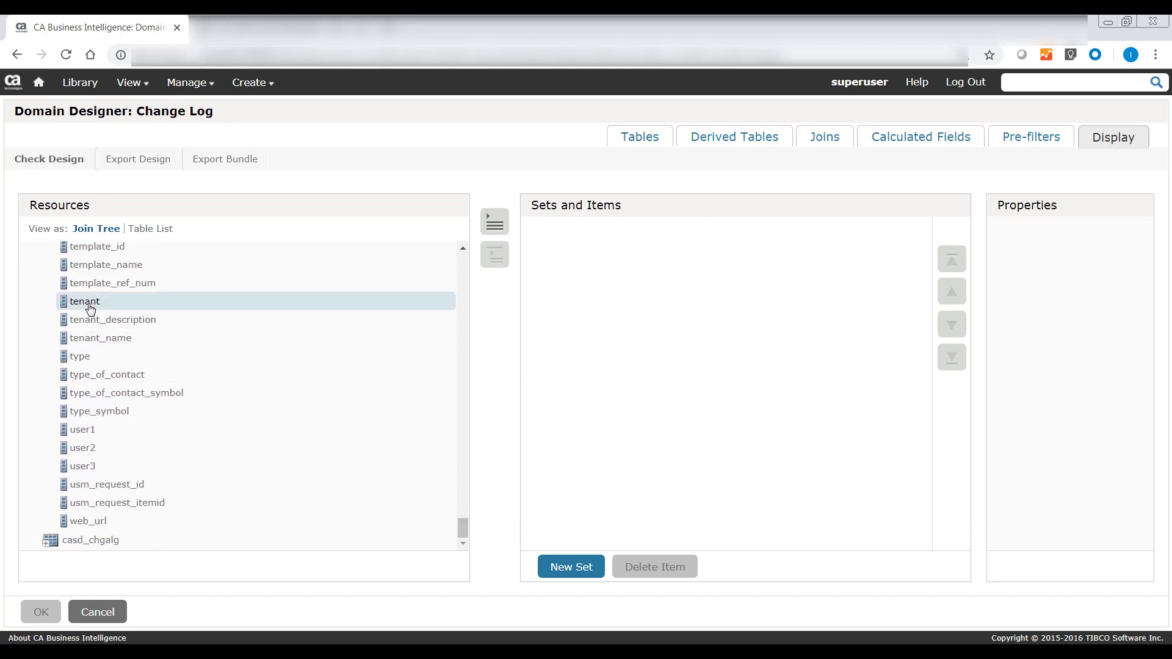
click(495, 222)
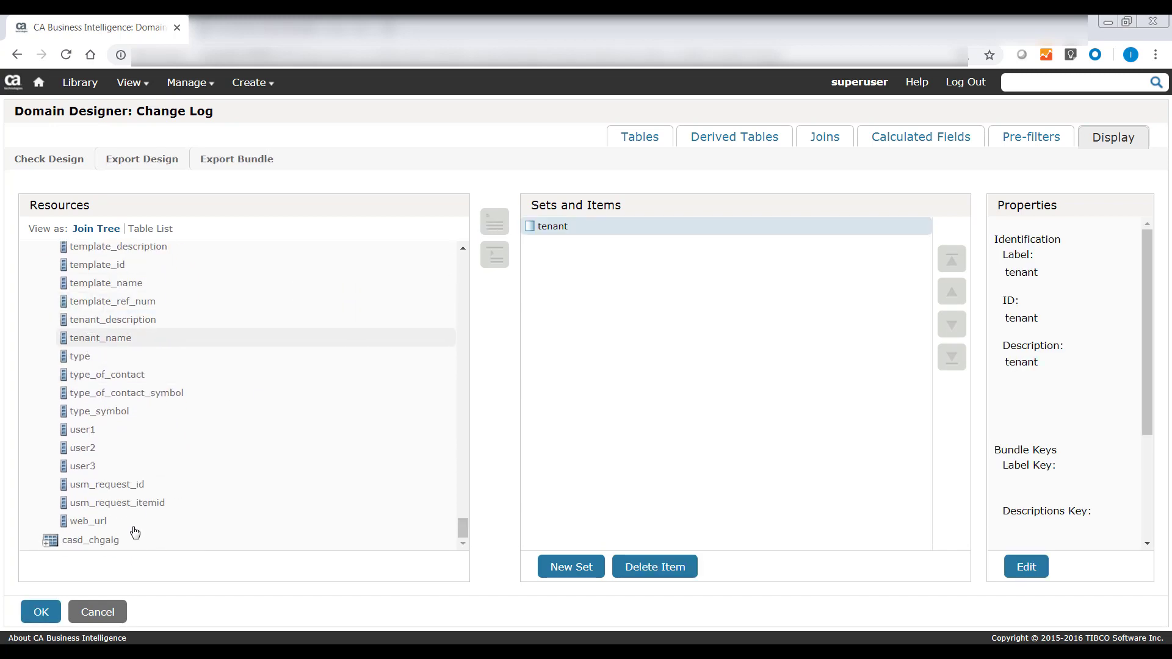
click(130, 431)
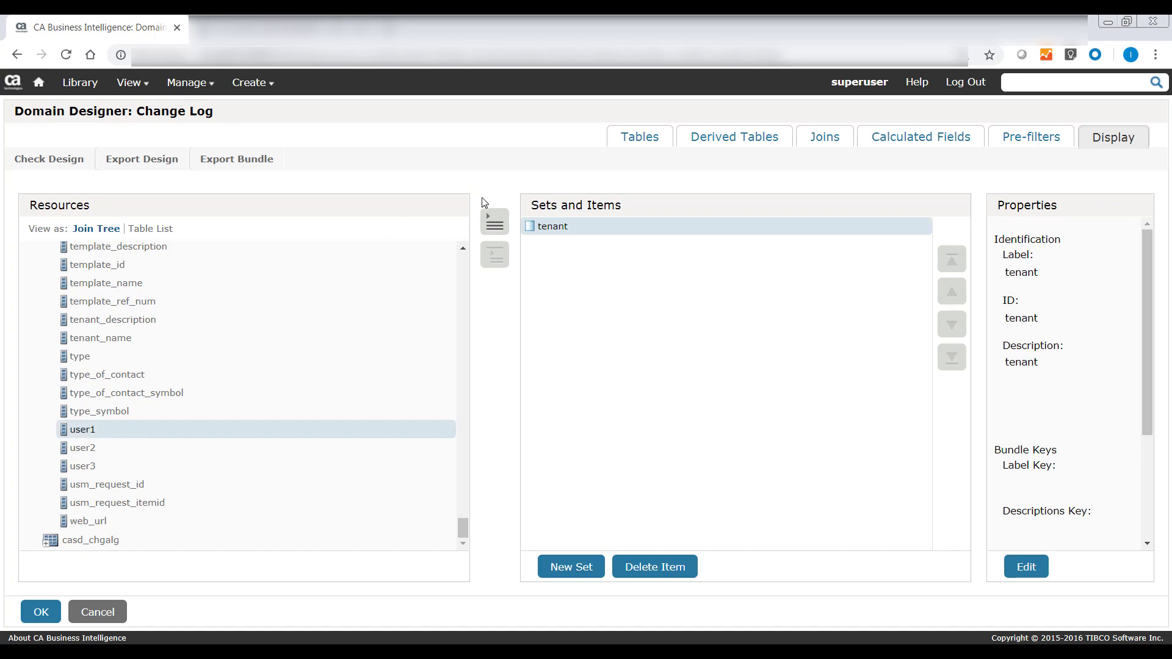
click(493, 222)
Step: Add the analyst field from casd_chgalg to the sets and items
scroll(236, 421, up, 10)
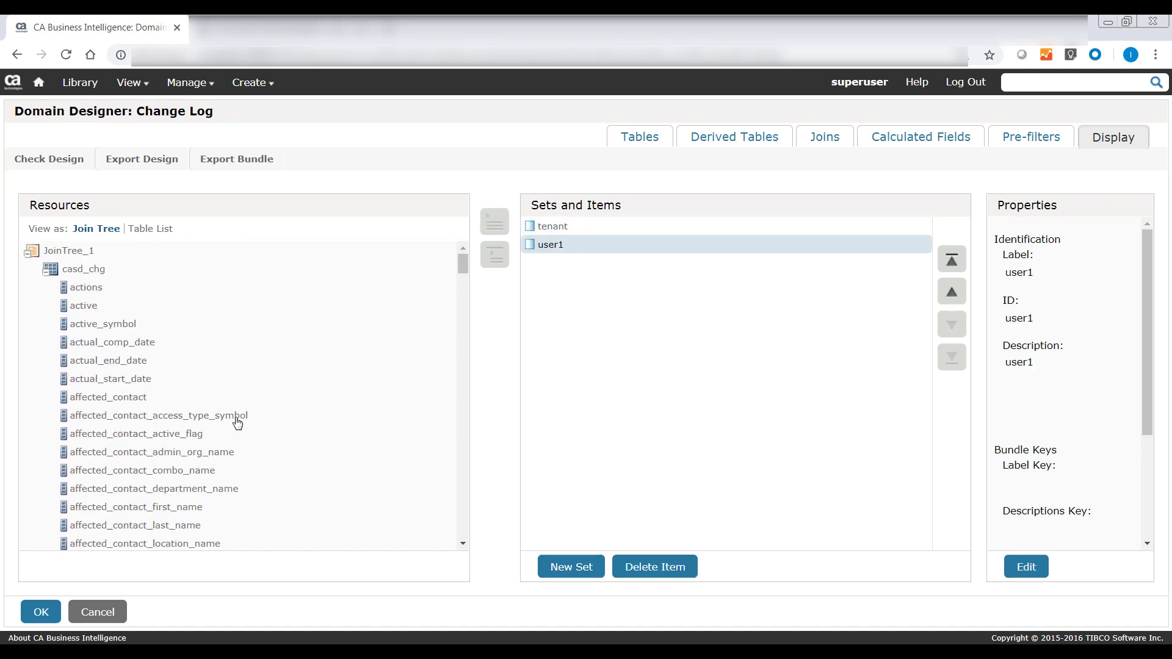
click(45, 272)
click(59, 295)
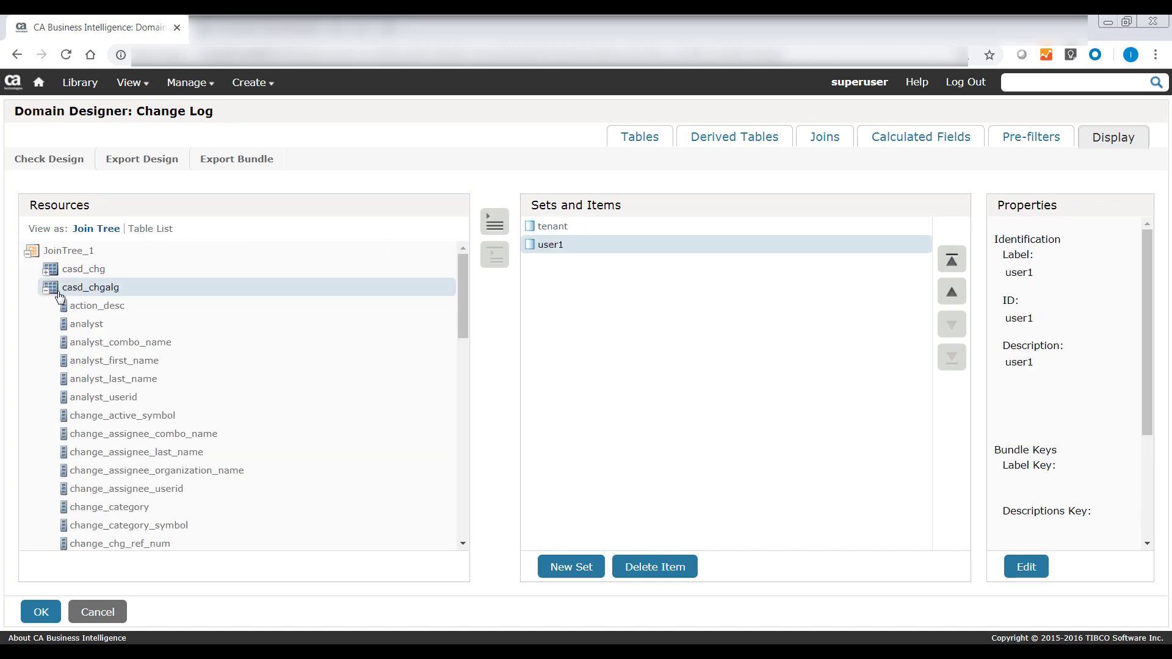
click(119, 325)
click(496, 230)
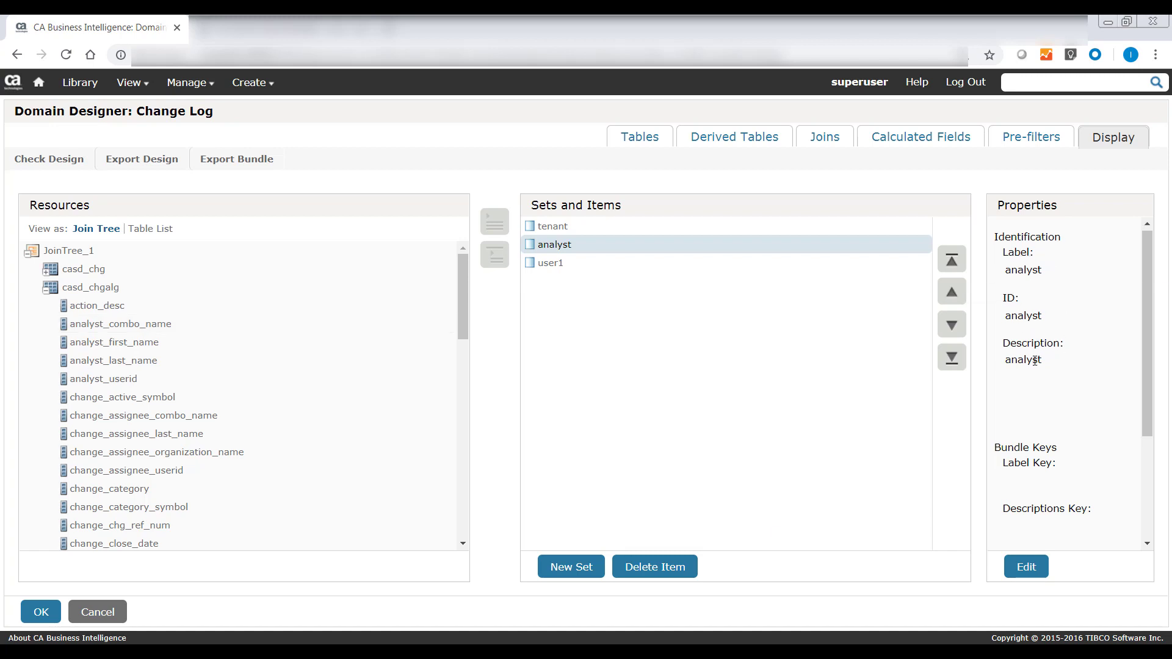
scroll(1035, 362, down, 2)
scroll(1056, 451, down, 1)
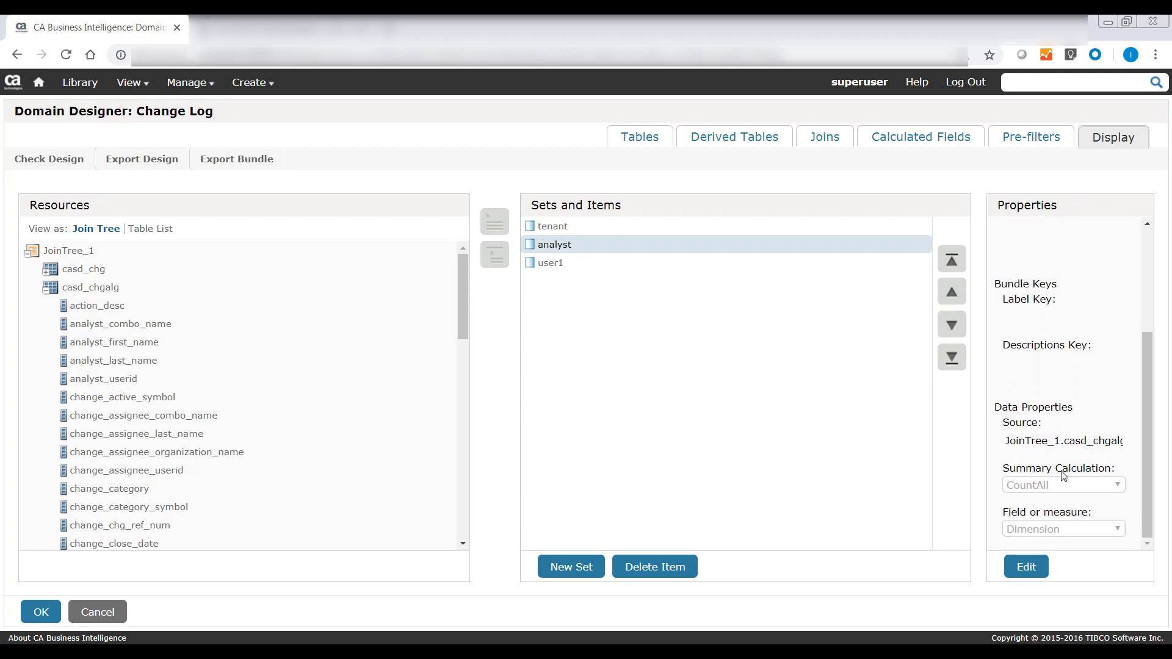
Step: Build and save the derived table Incident from the query 'select * from in'
click(761, 144)
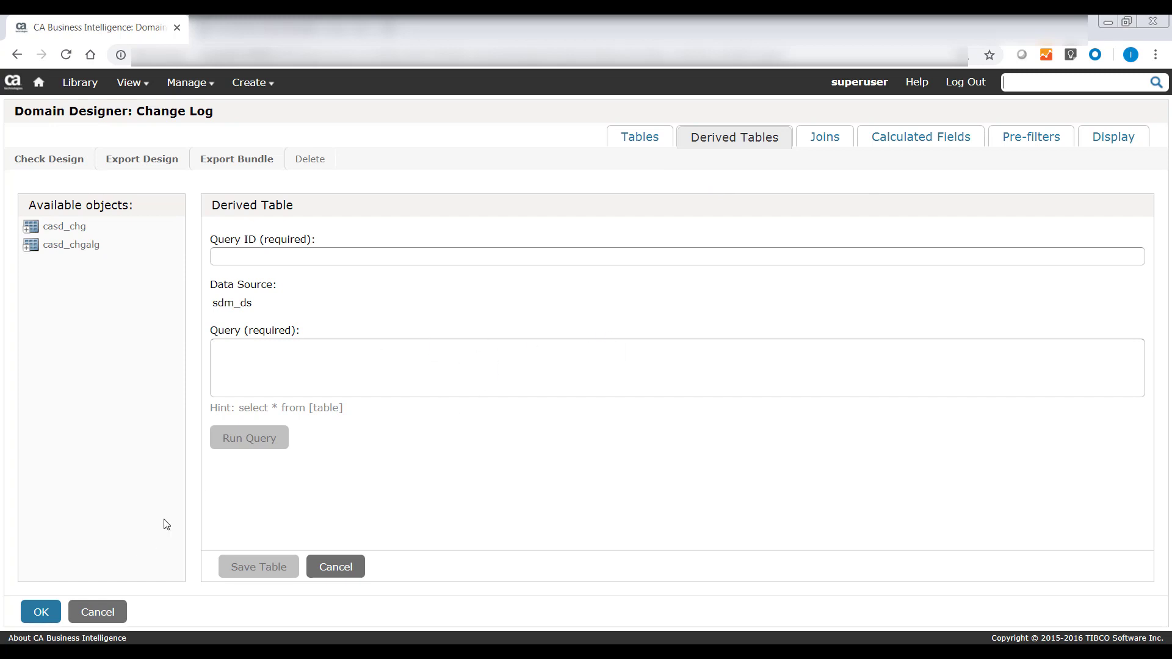
click(297, 348)
text(select * from in)
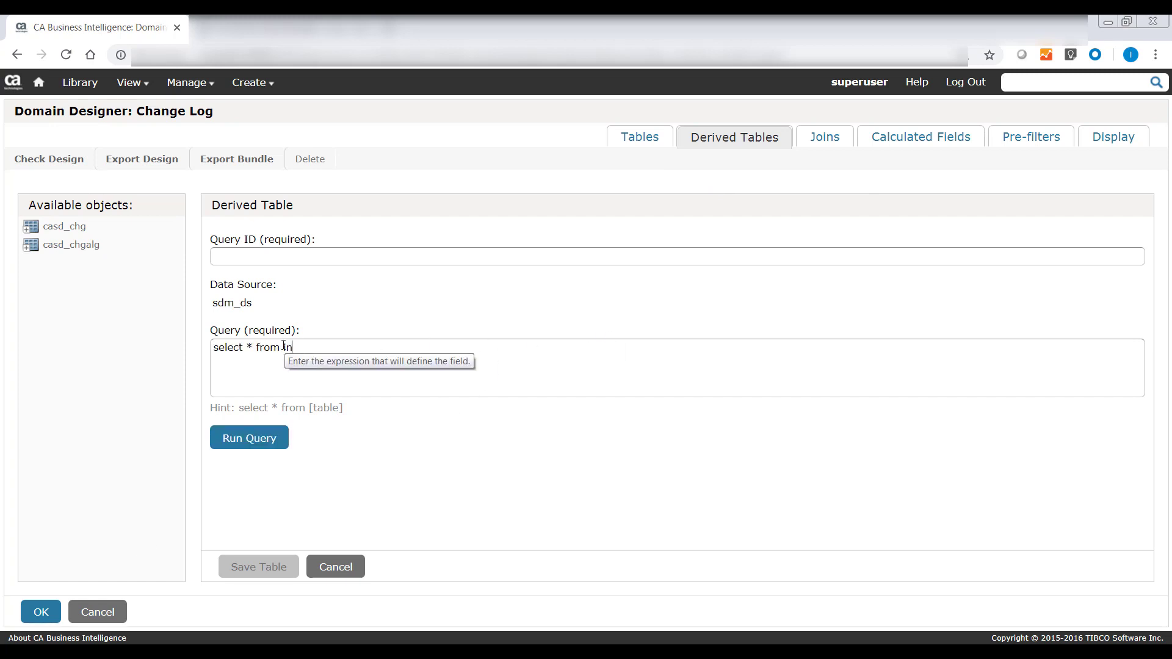
click(283, 346)
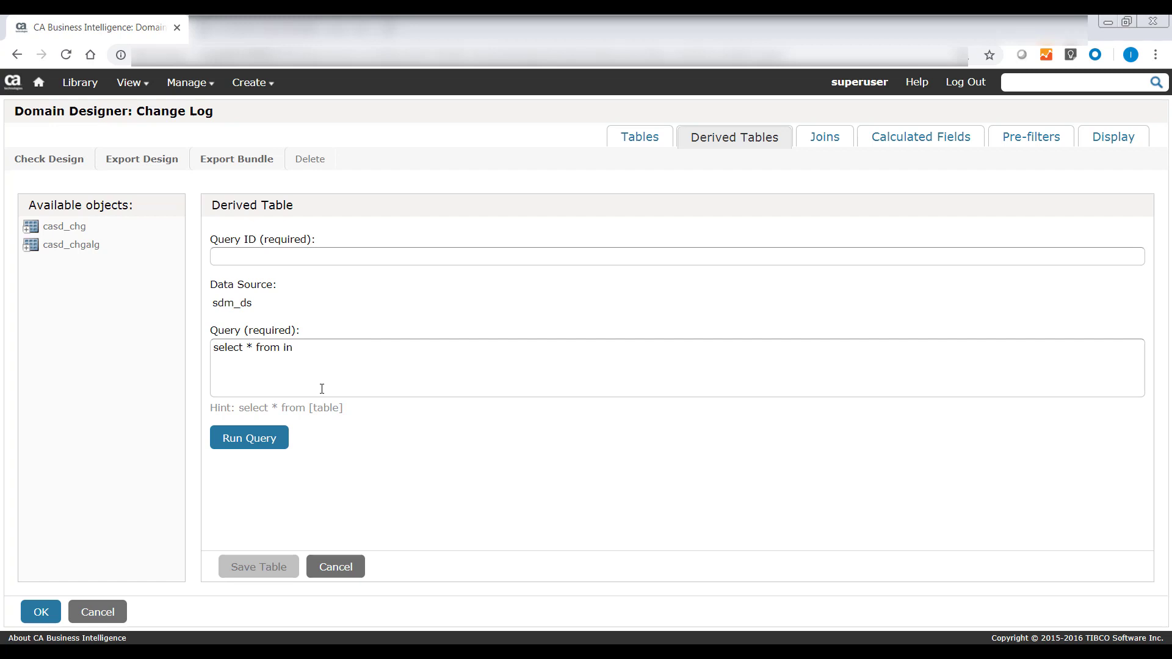
double_click(287, 347)
key(Right)
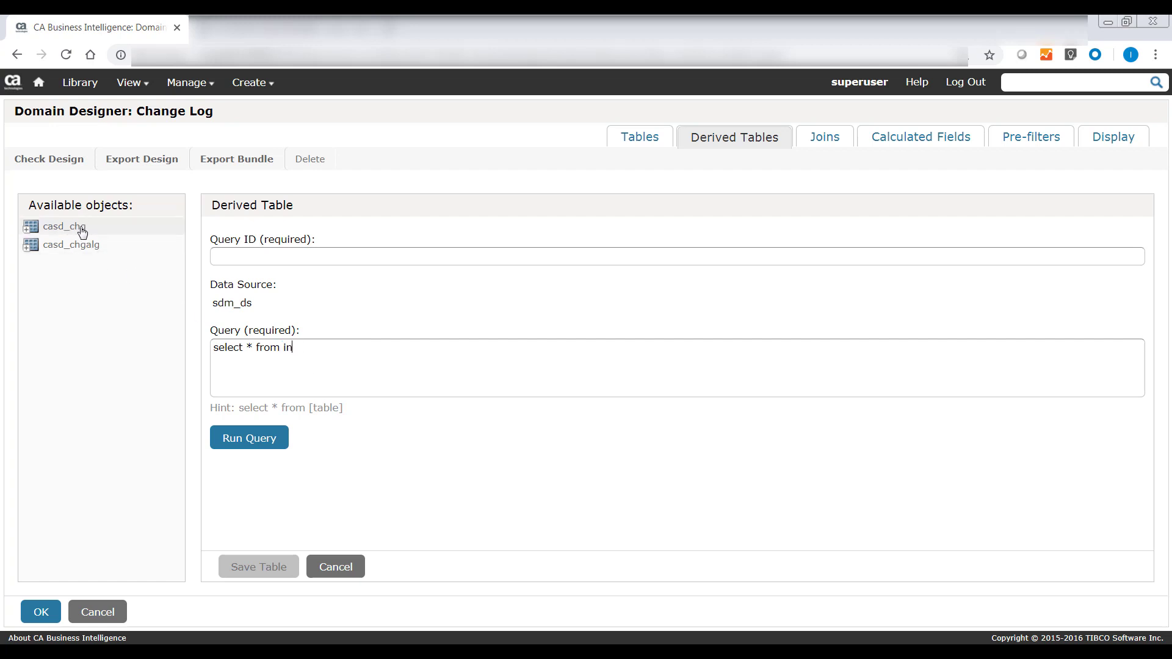
click(278, 437)
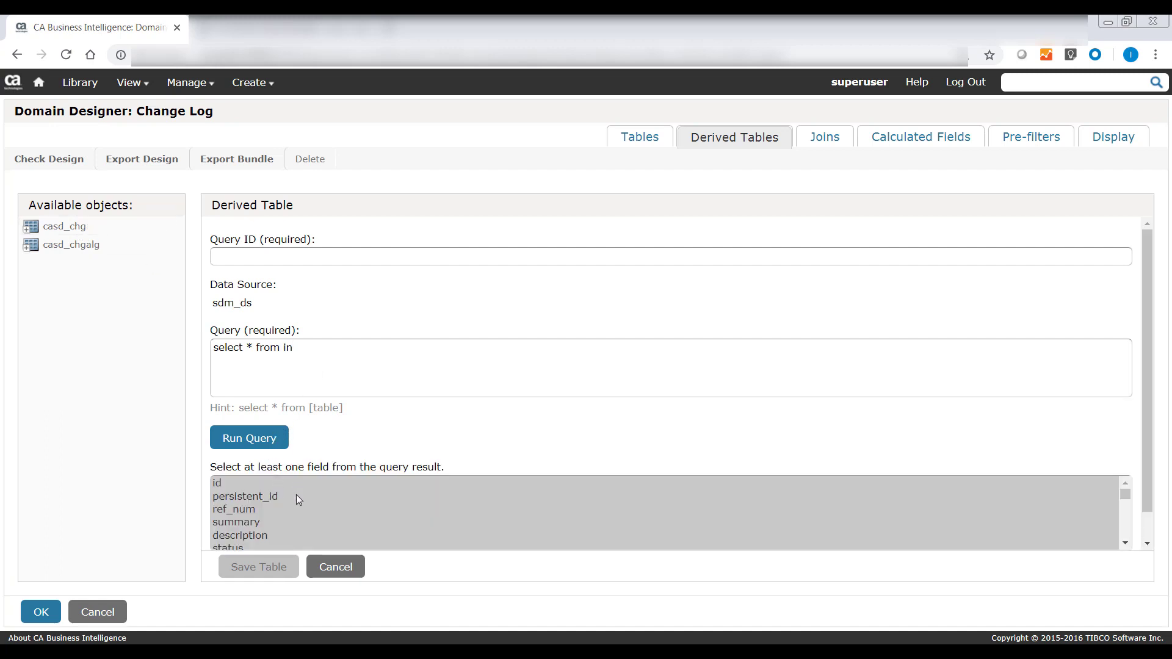
scroll(333, 502, down, 15)
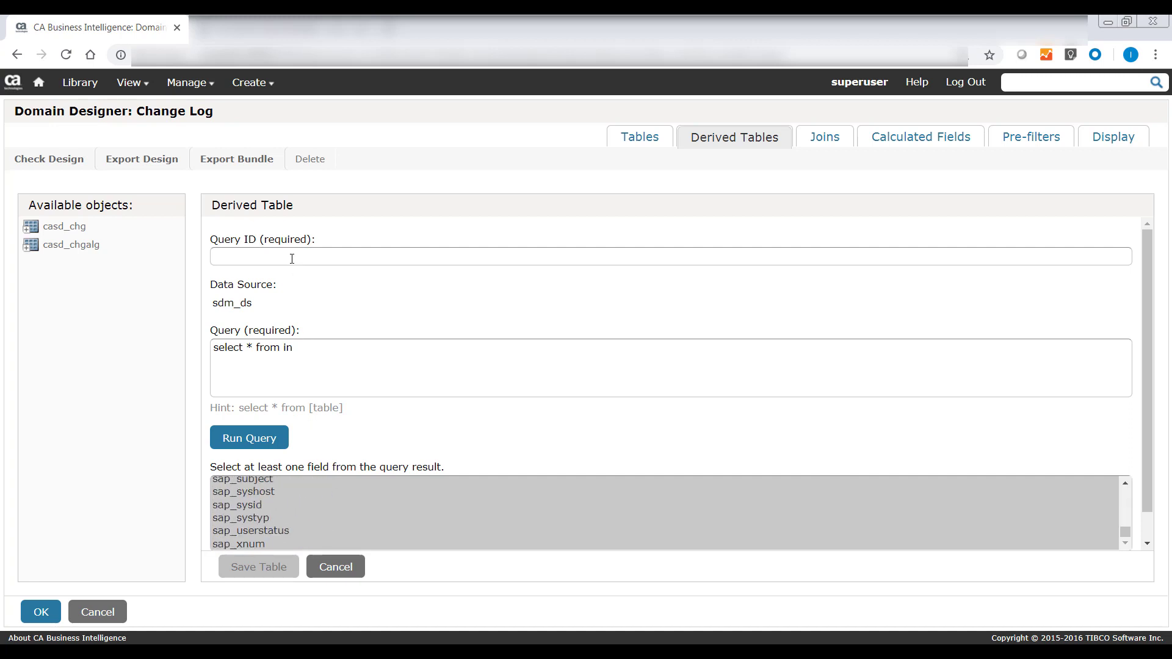
text(Incident)
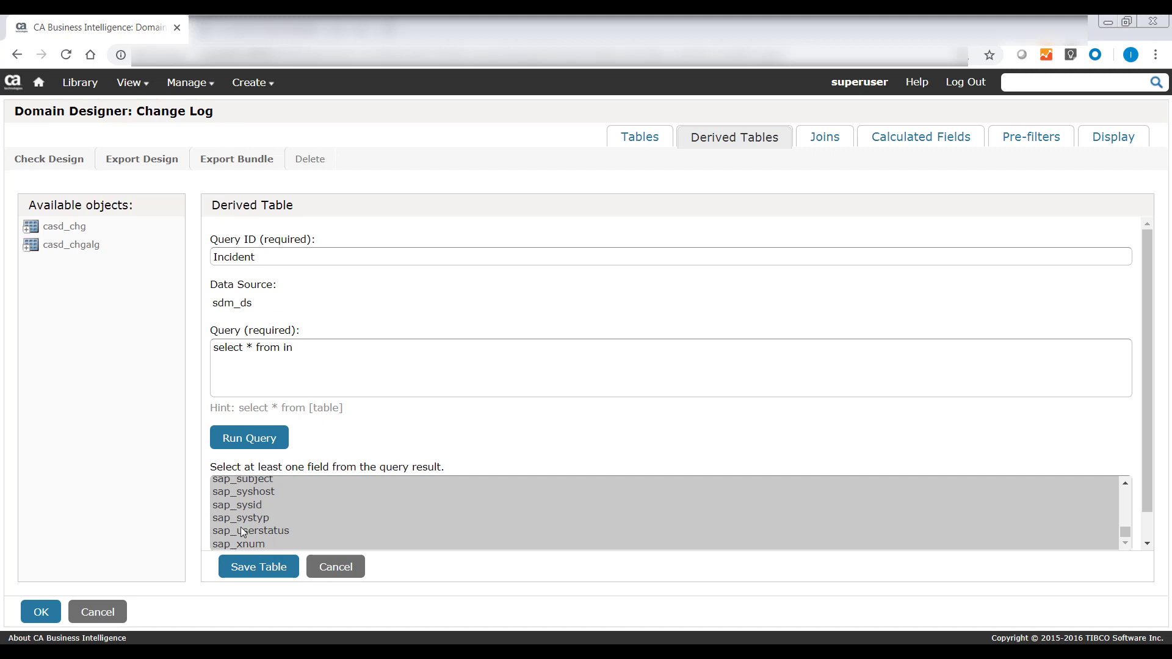
click(259, 568)
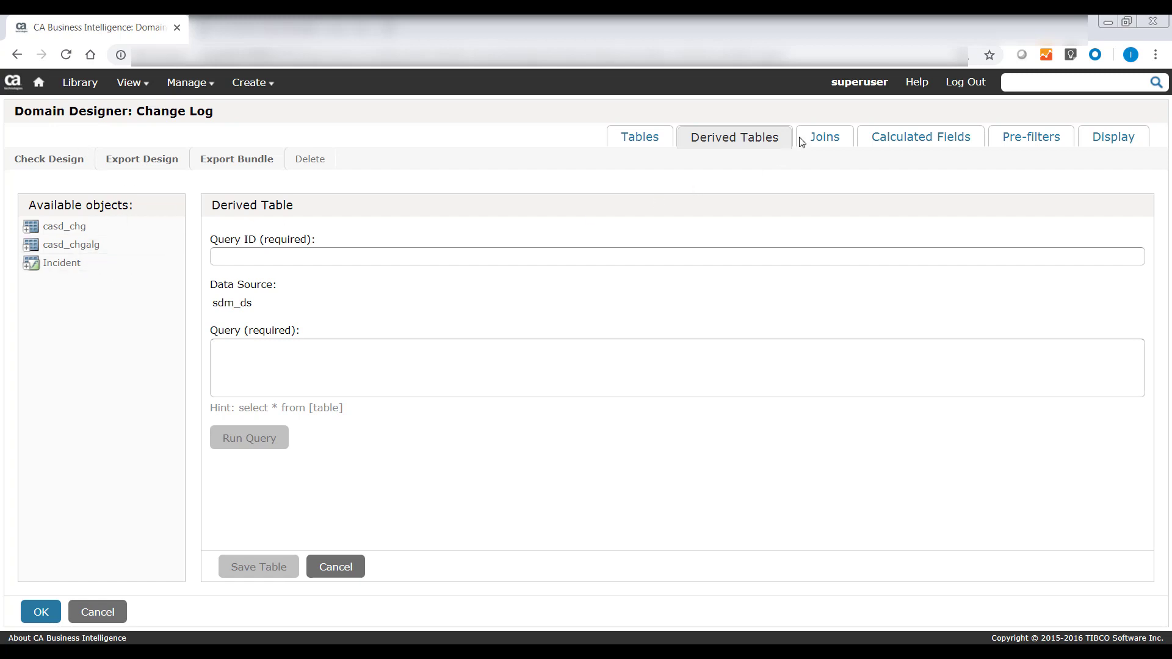
Step: Add a left outer join from casd_chg.id to Incident.change
click(822, 138)
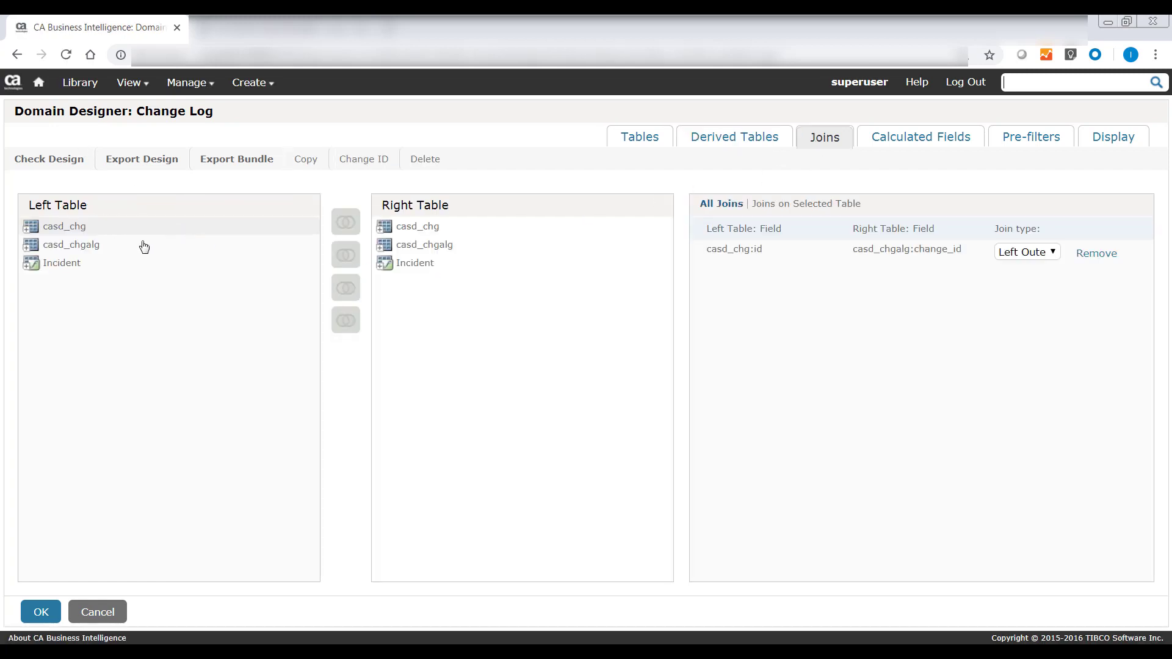
double_click(61, 226)
scroll(115, 391, down, 5)
scroll(115, 390, up, 1)
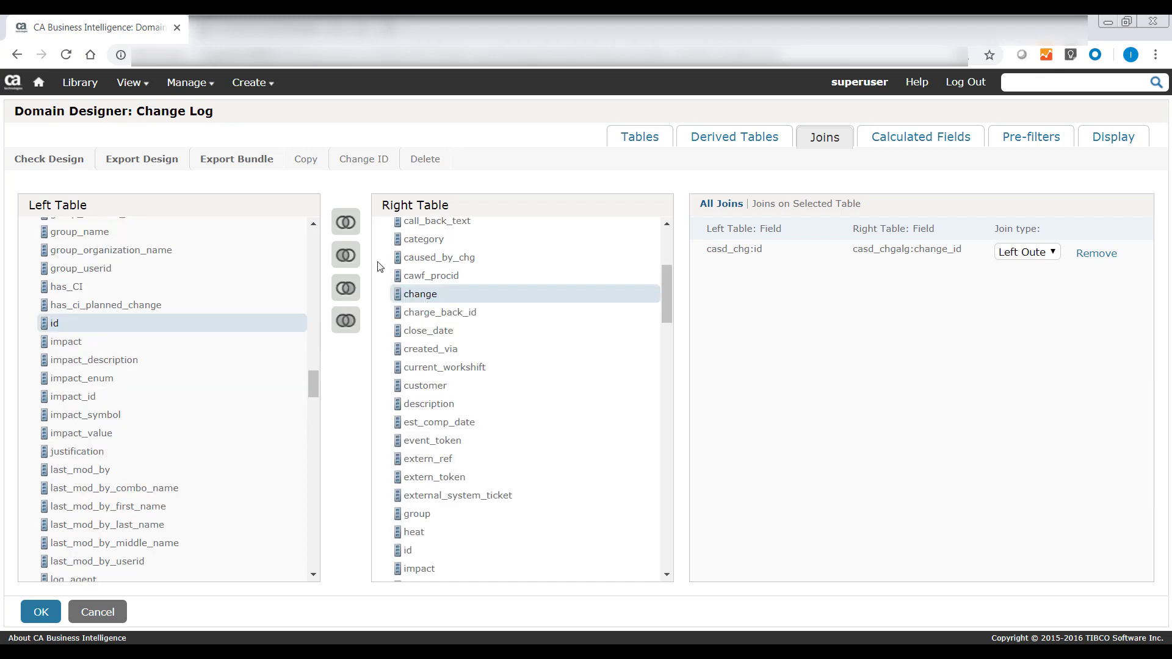
click(352, 259)
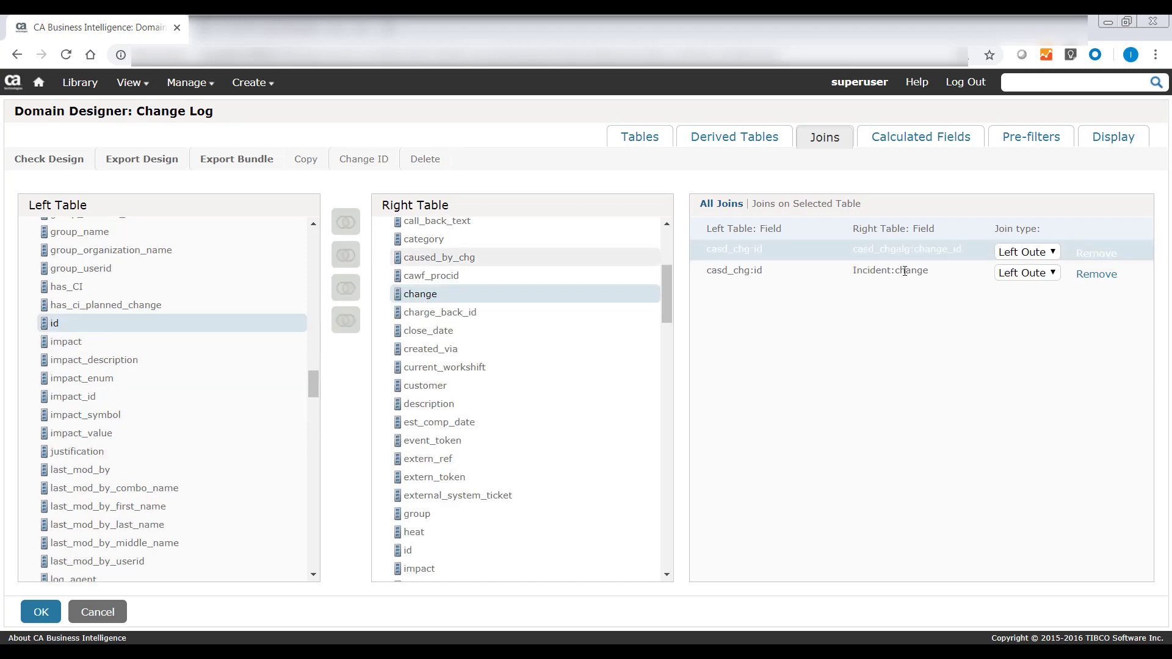
click(1092, 146)
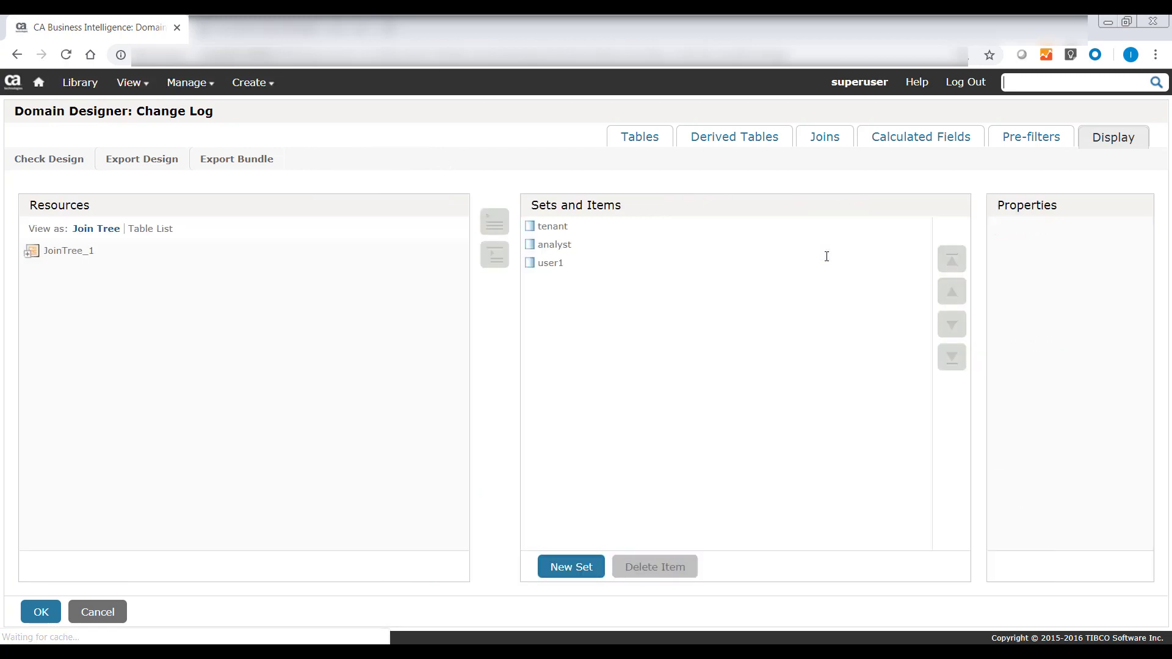
click(28, 253)
click(825, 138)
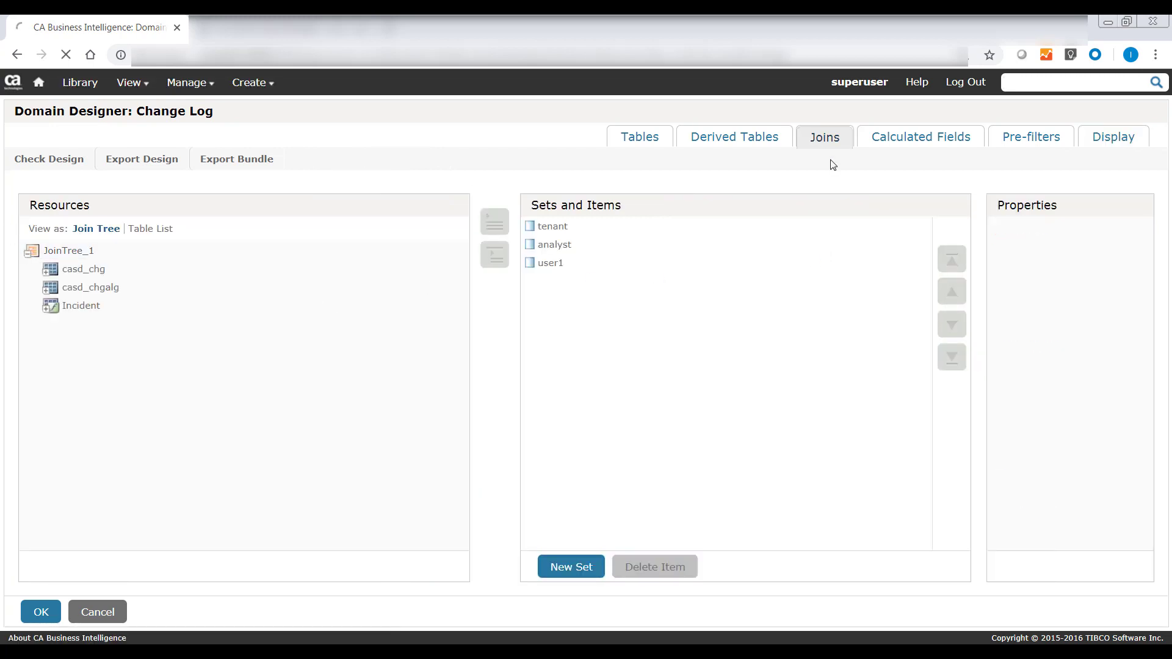
Step: Save calculated field Total_Change, type Integer, with expression Count(casd_chg.chg_ref_num)
click(918, 145)
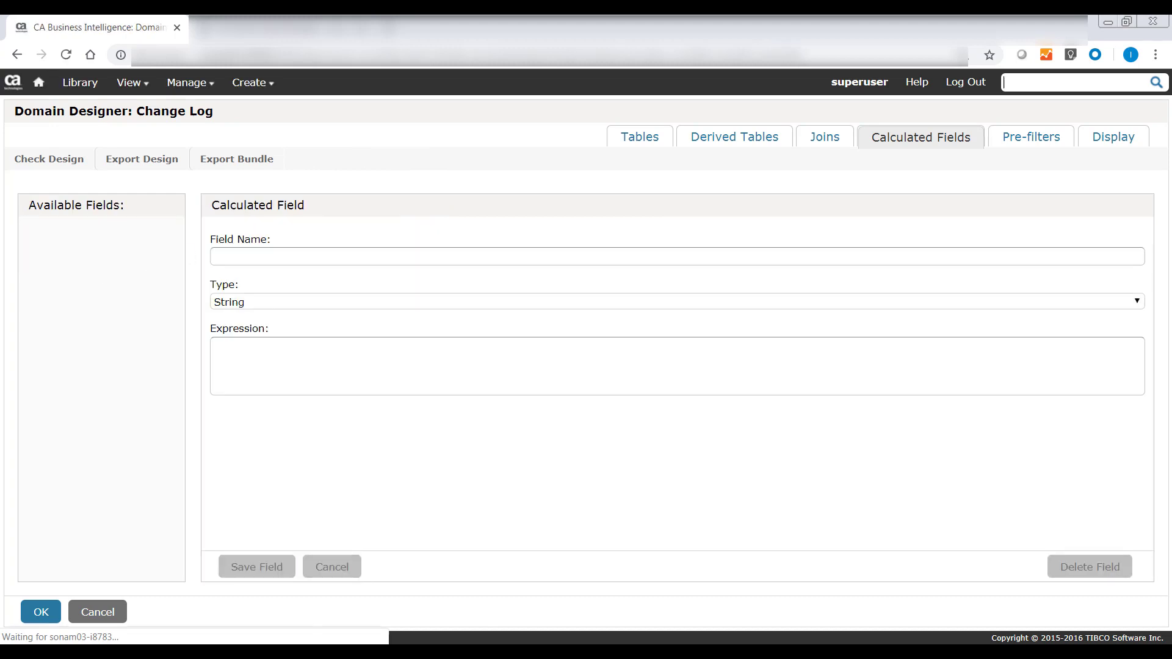
click(42, 232)
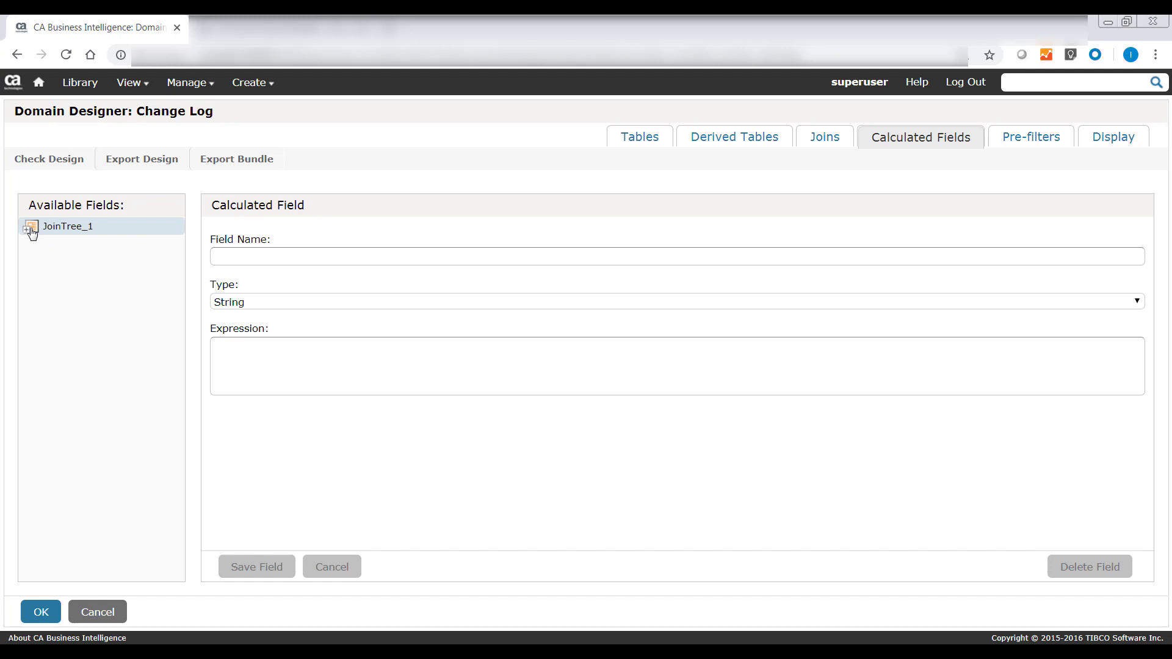
click(28, 230)
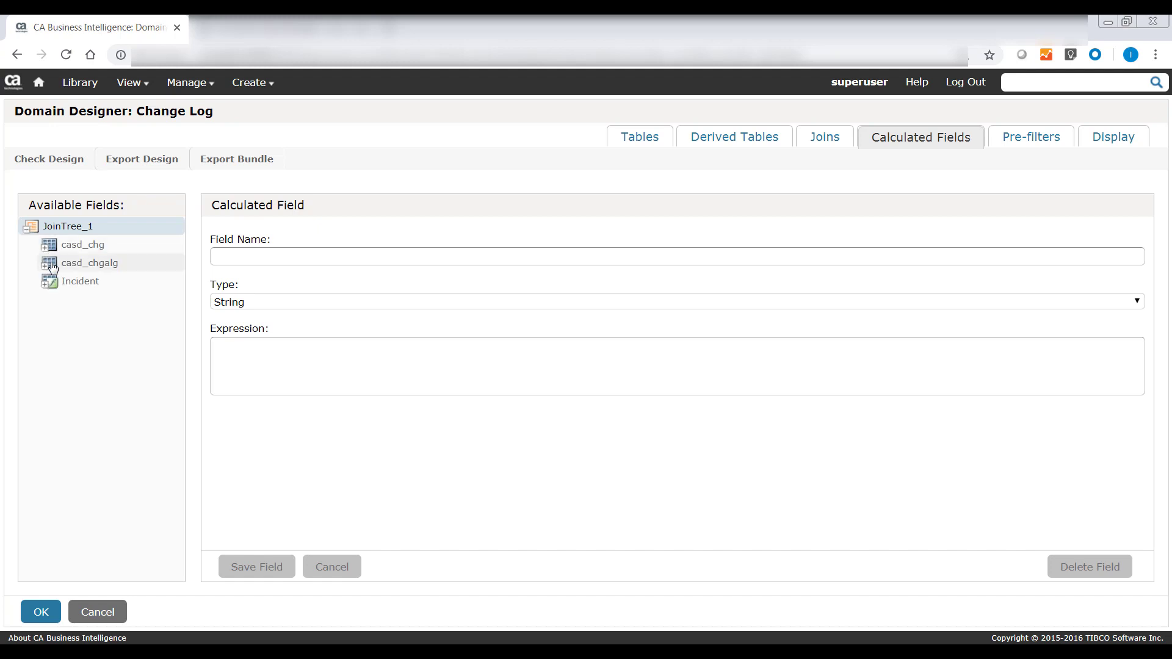
click(47, 247)
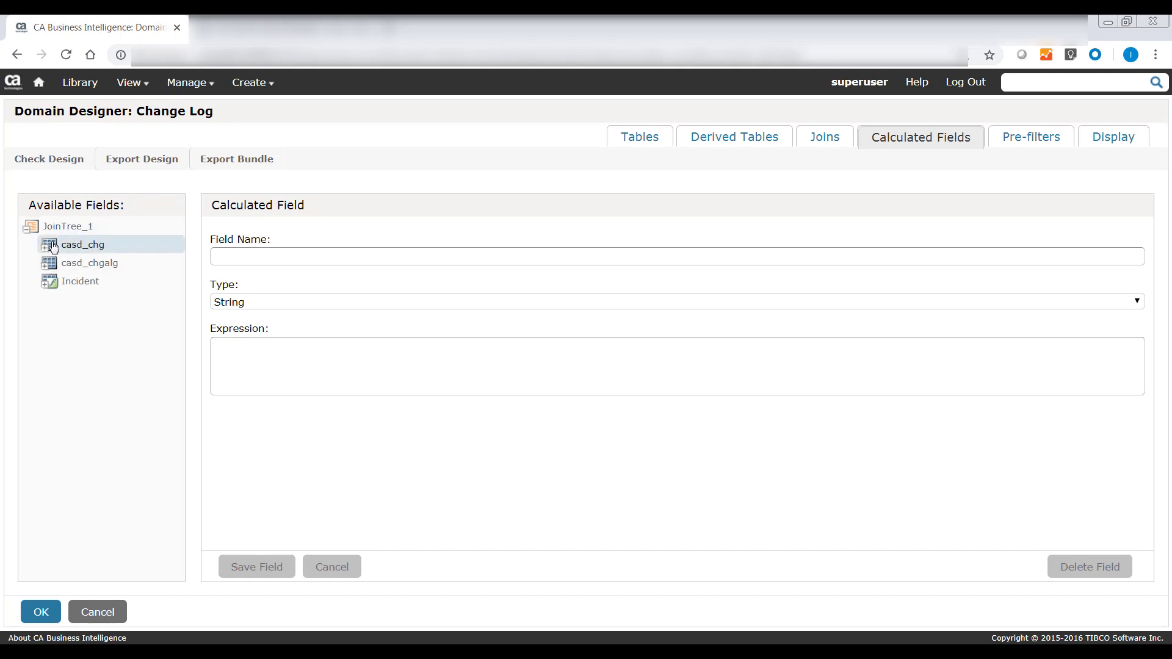
scroll(92, 482, down, 20)
scroll(116, 495, up, 15)
drag(99, 365, 241, 363)
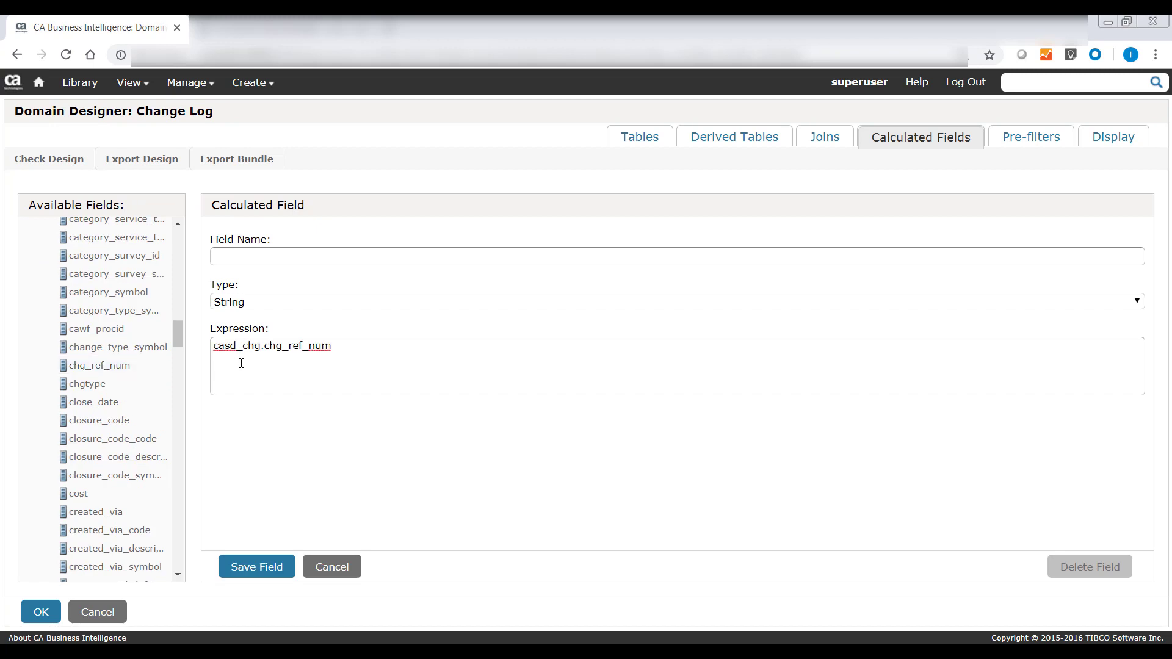
text(Count()
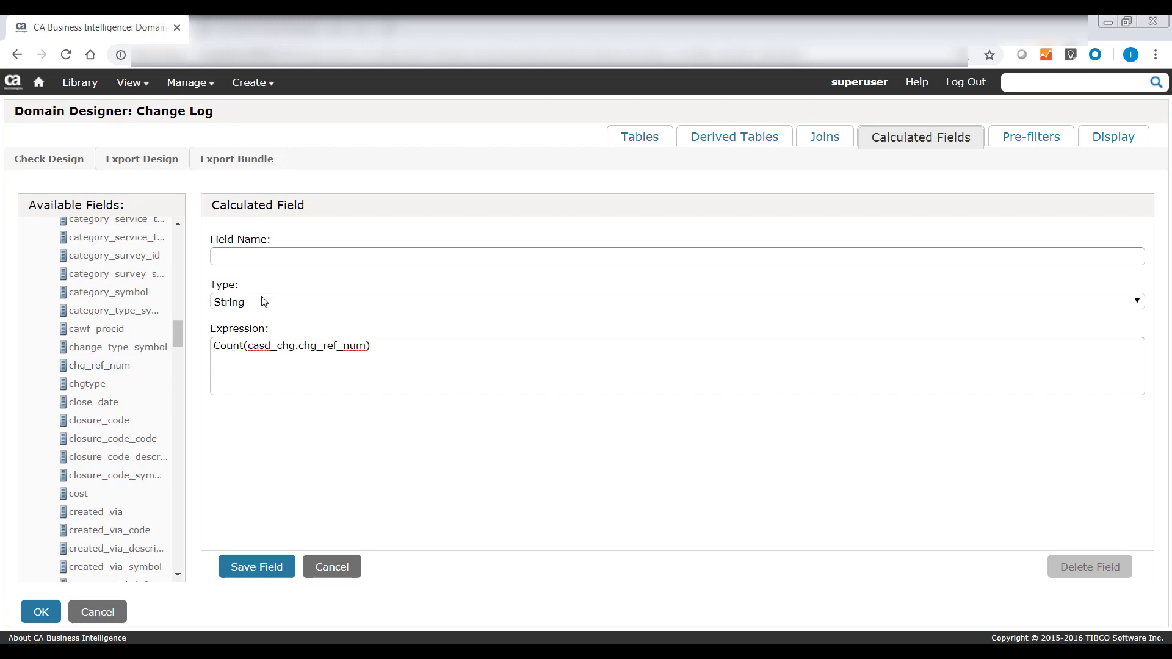
click(273, 255)
text(Total_Change)
click(300, 306)
click(256, 564)
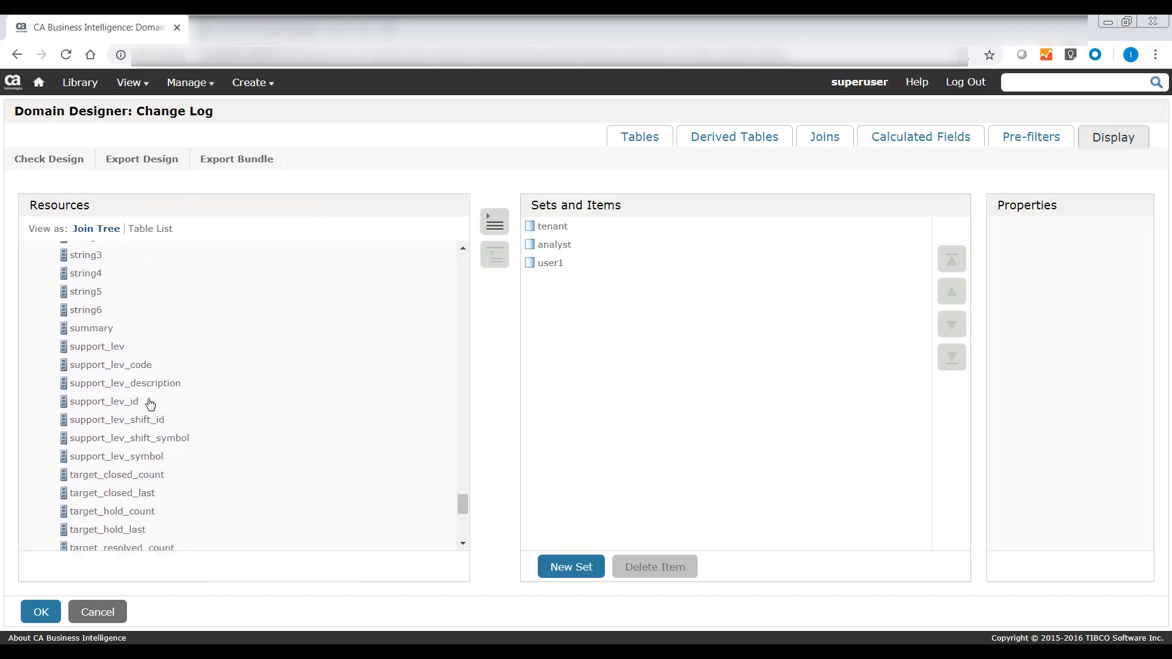
Step: Add Total_Change from the resources to the domain's display items
scroll(149, 404, down, 5)
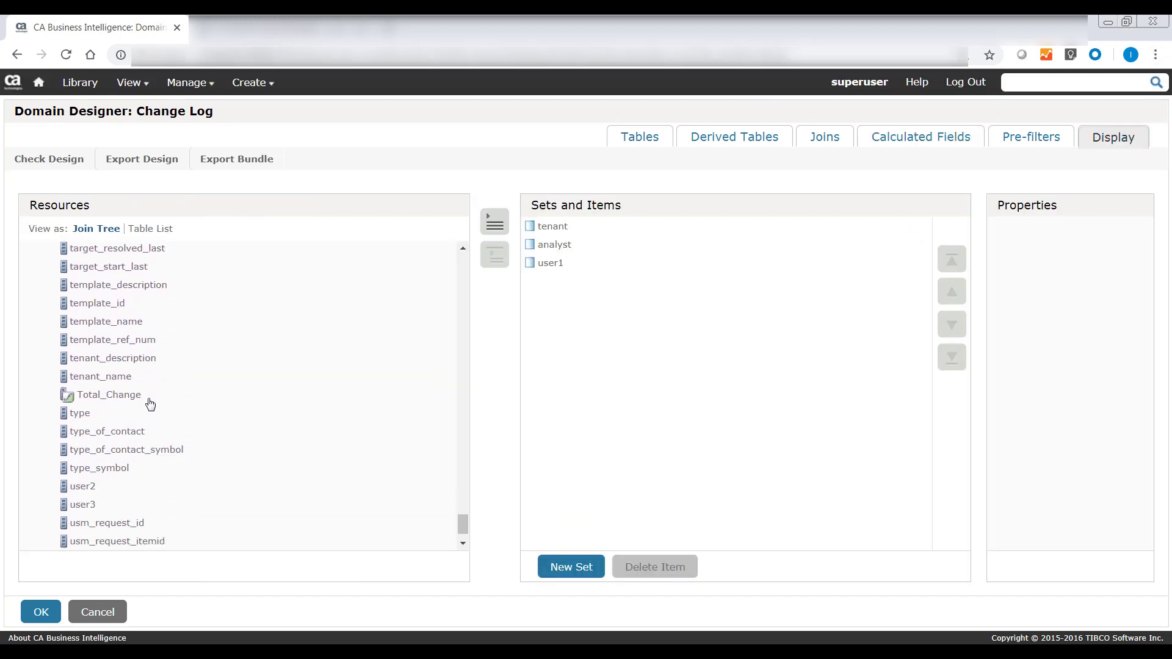
click(140, 384)
click(506, 234)
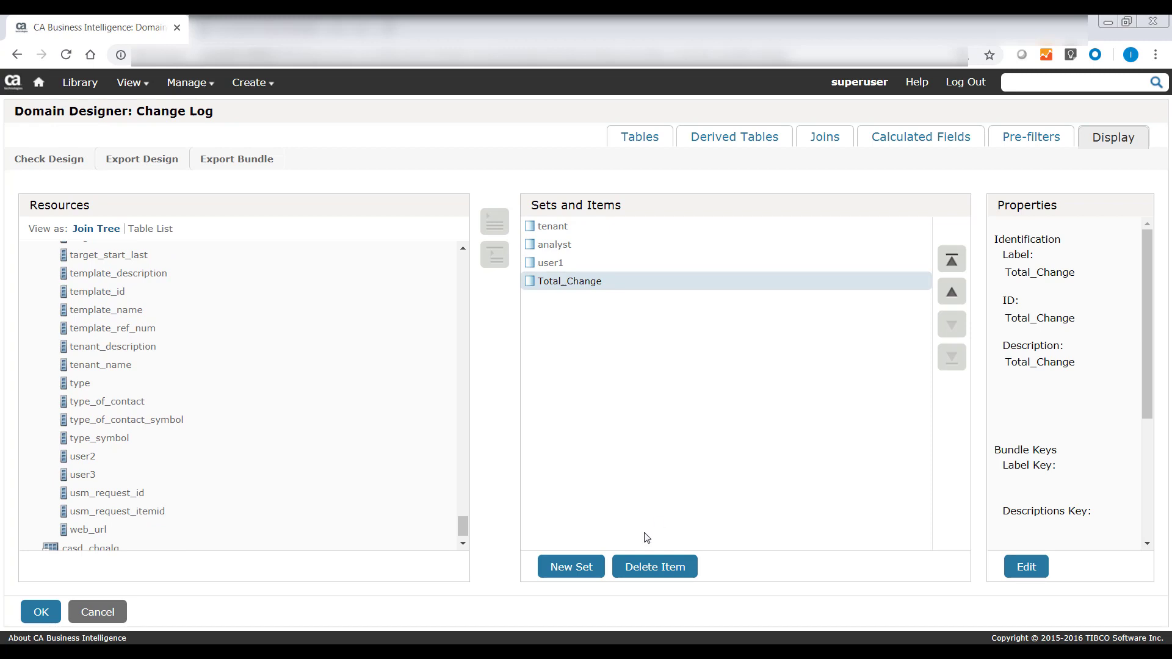
click(1061, 137)
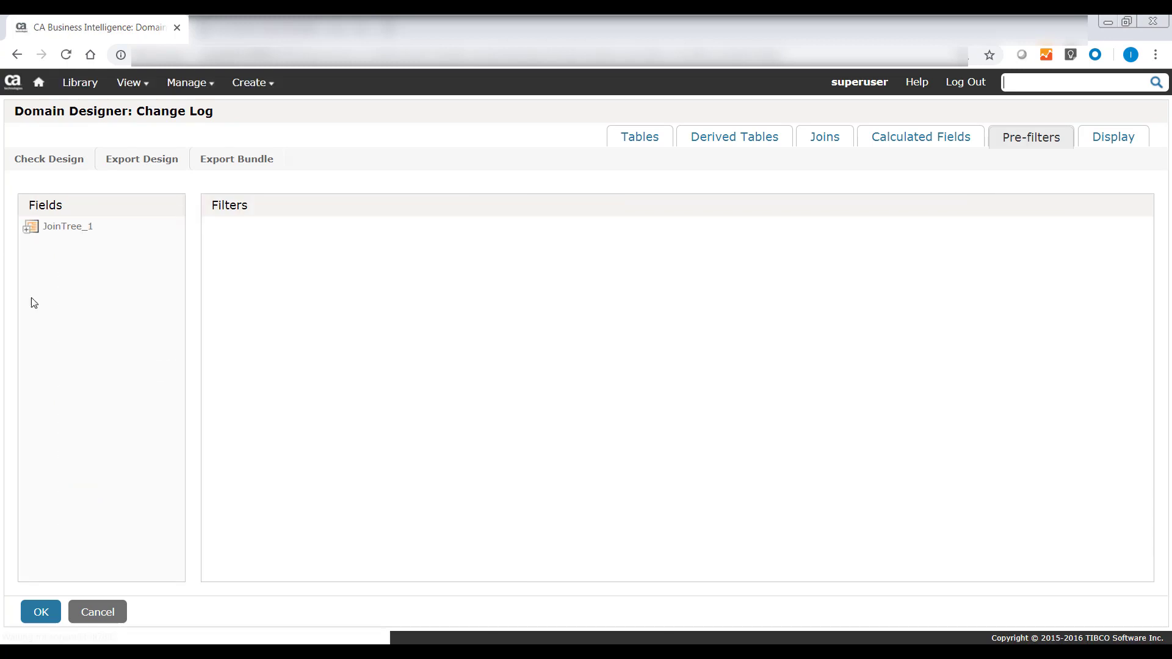
Step: Add a pre-filter on JoinTree_1's Incident active field so it equals 1
click(34, 228)
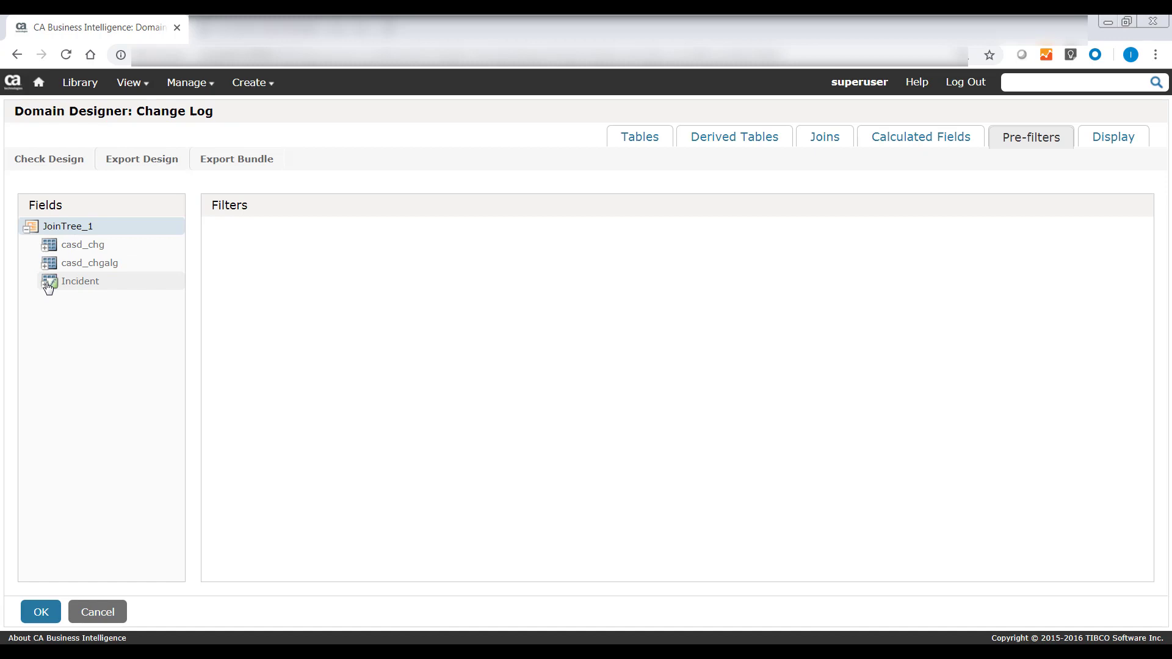
click(48, 283)
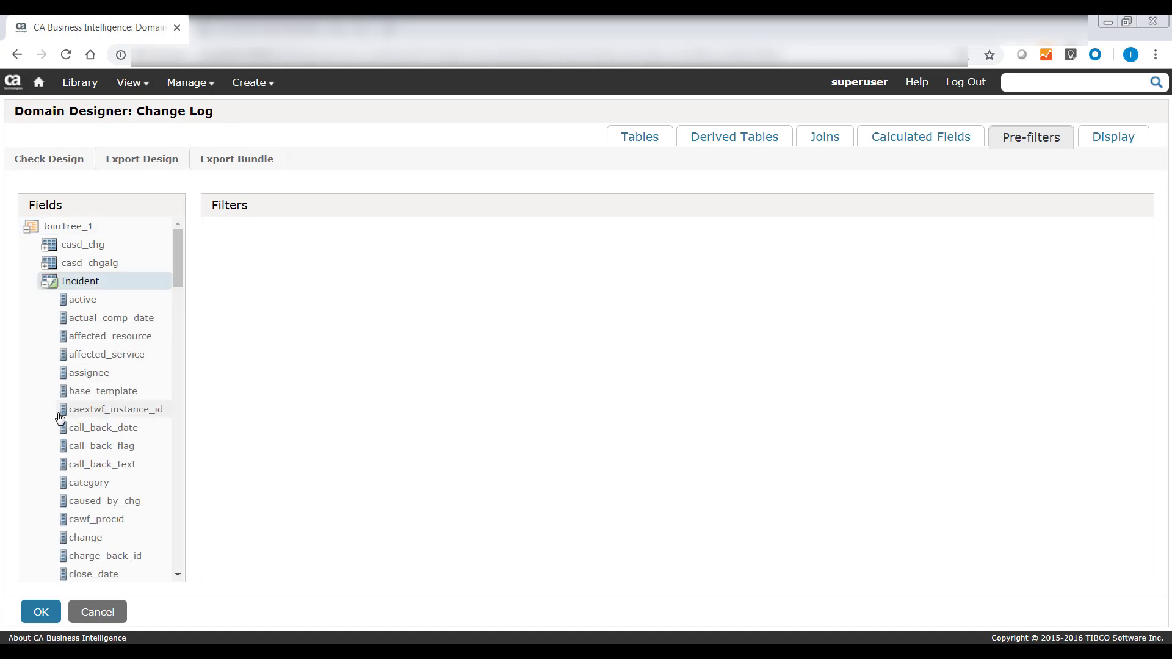
drag(183, 406, 280, 406)
click(123, 309)
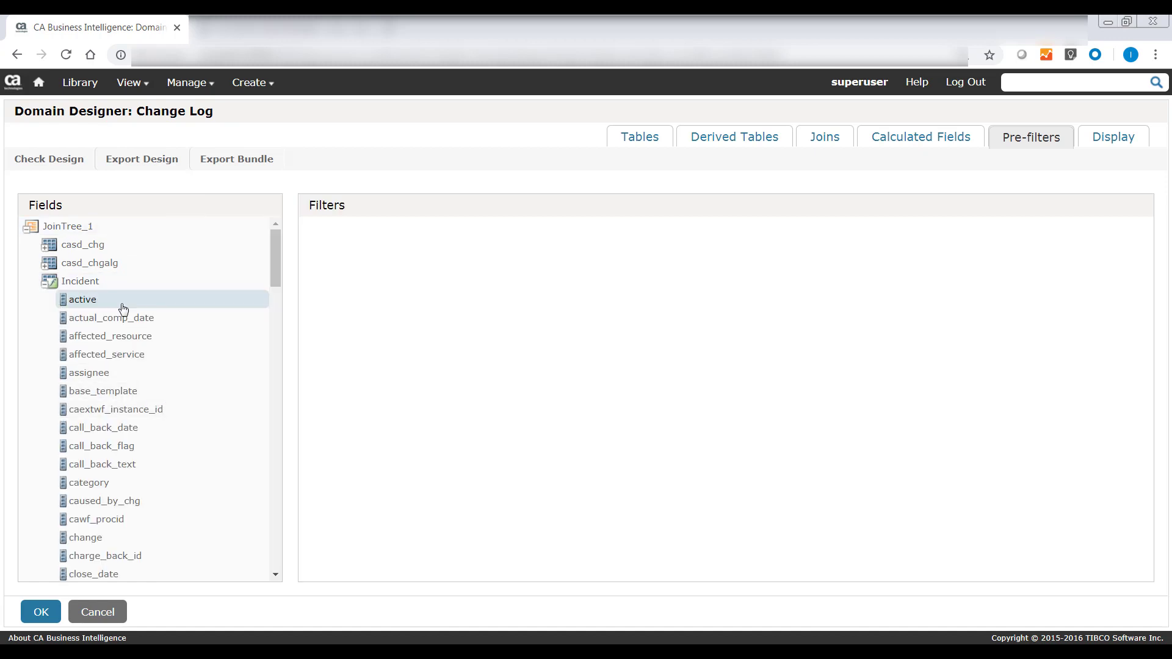
double_click(123, 309)
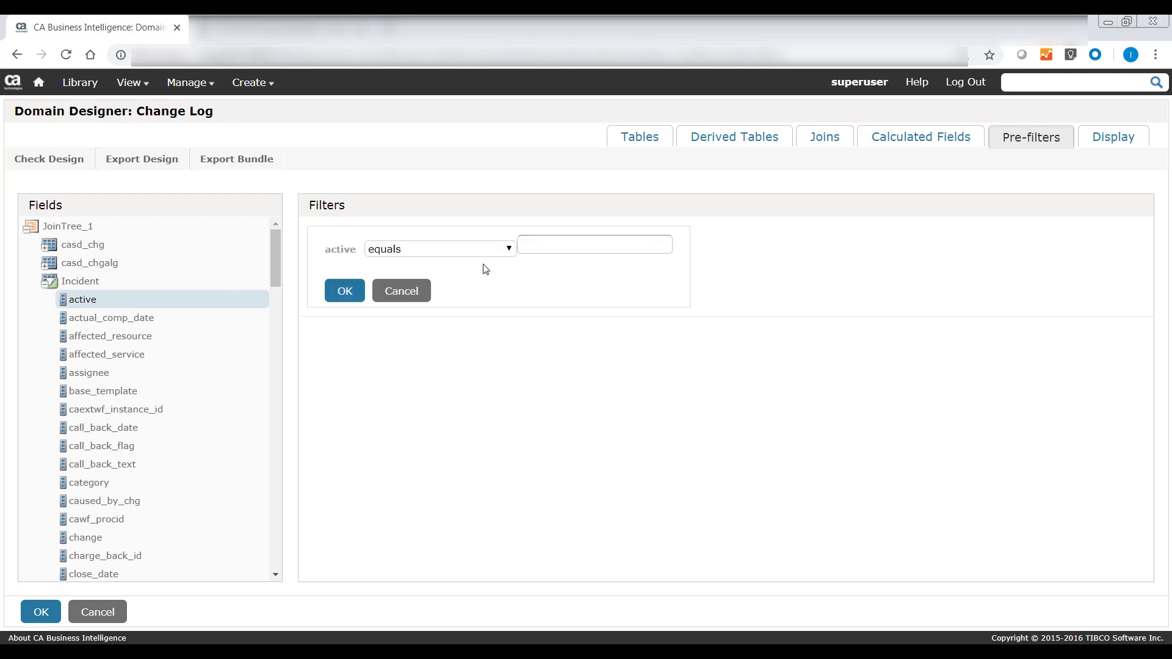
click(543, 247)
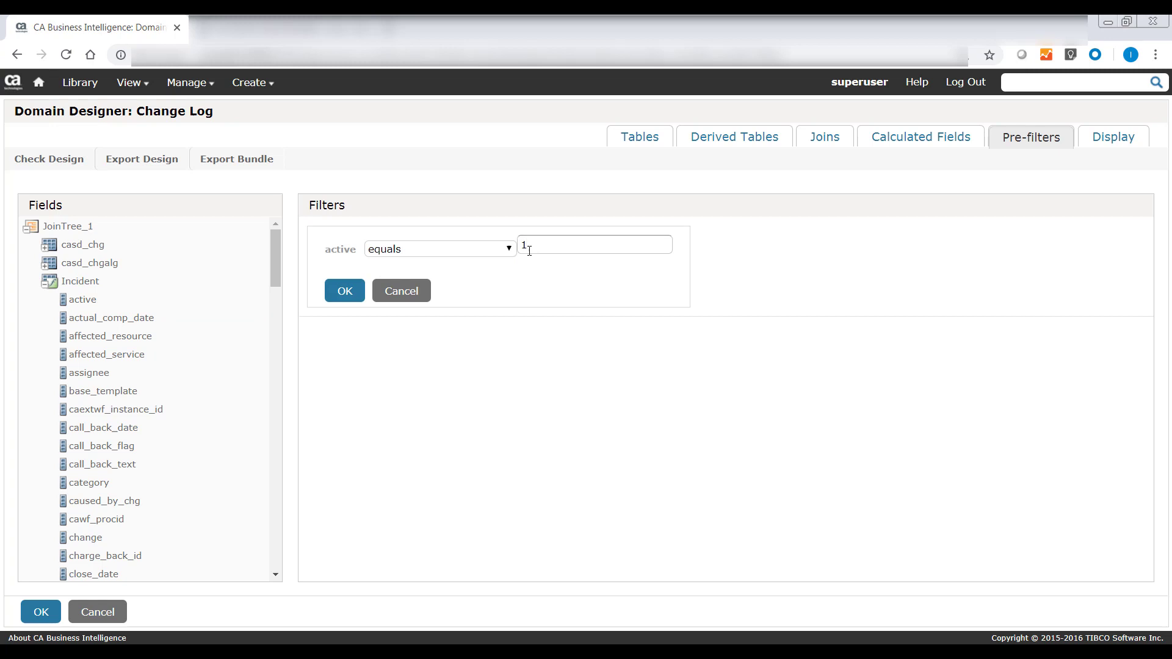
click(346, 292)
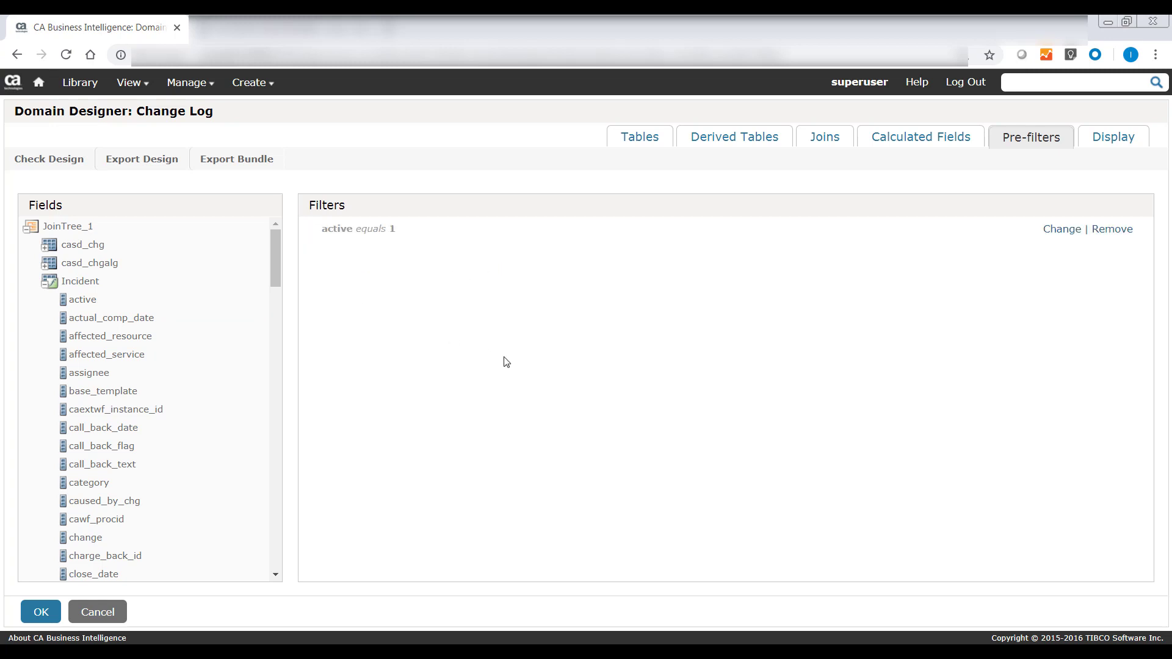
click(1118, 139)
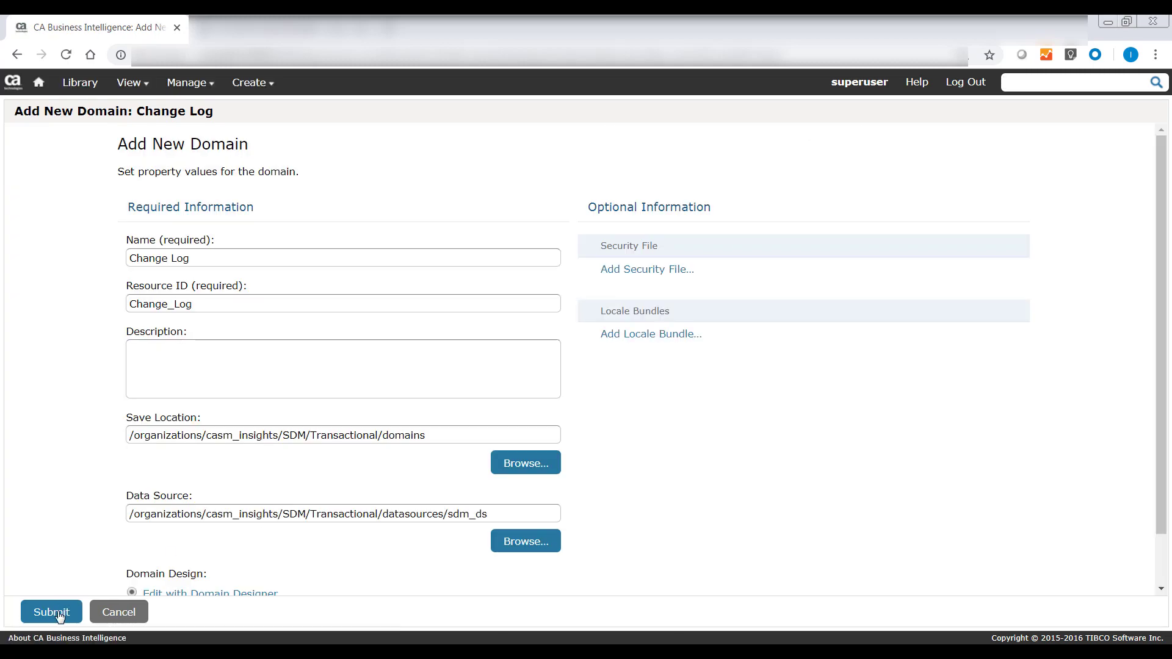
Step: Submit the Change Log domain and return to the Home page
click(59, 616)
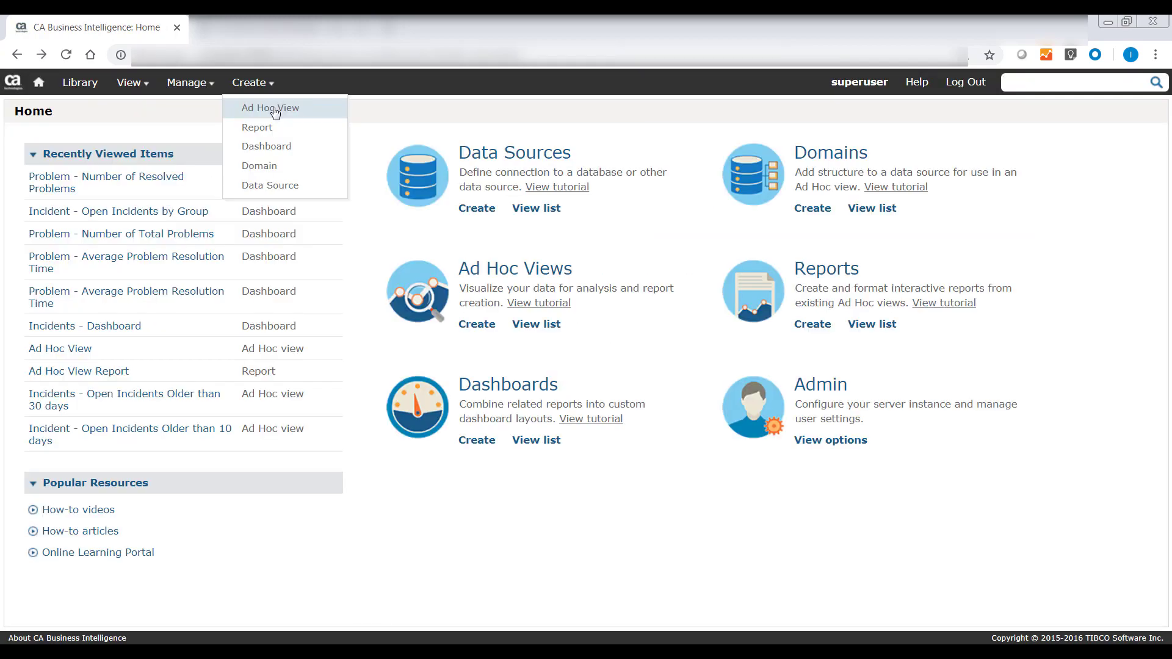
click(275, 112)
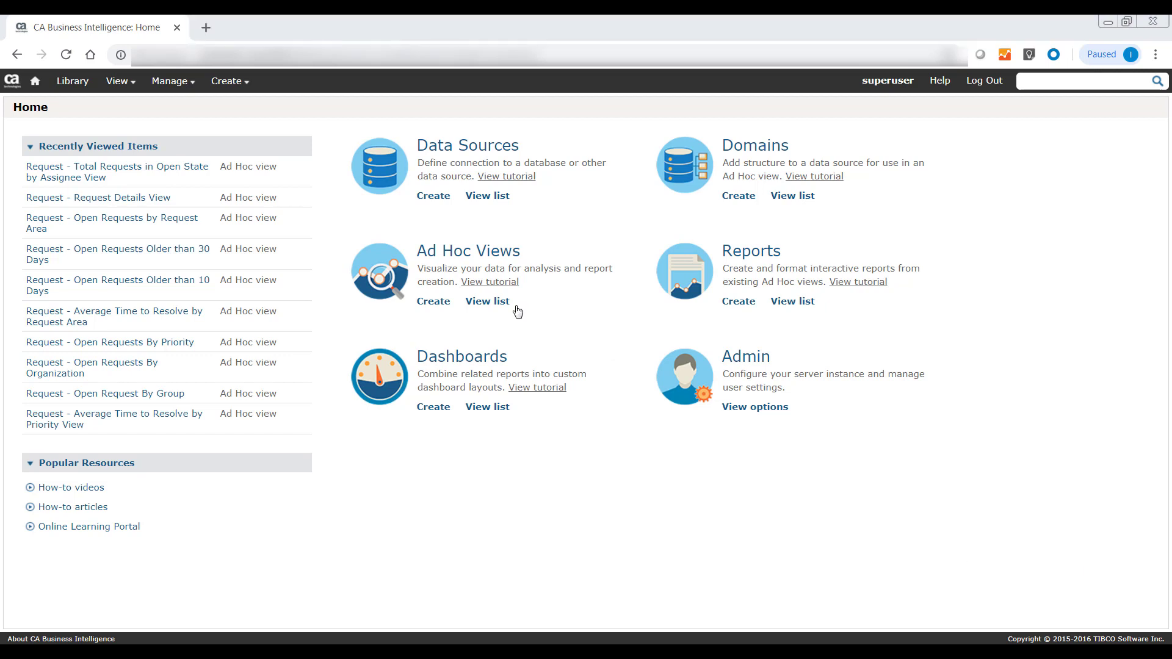
mouse_move(132, 84)
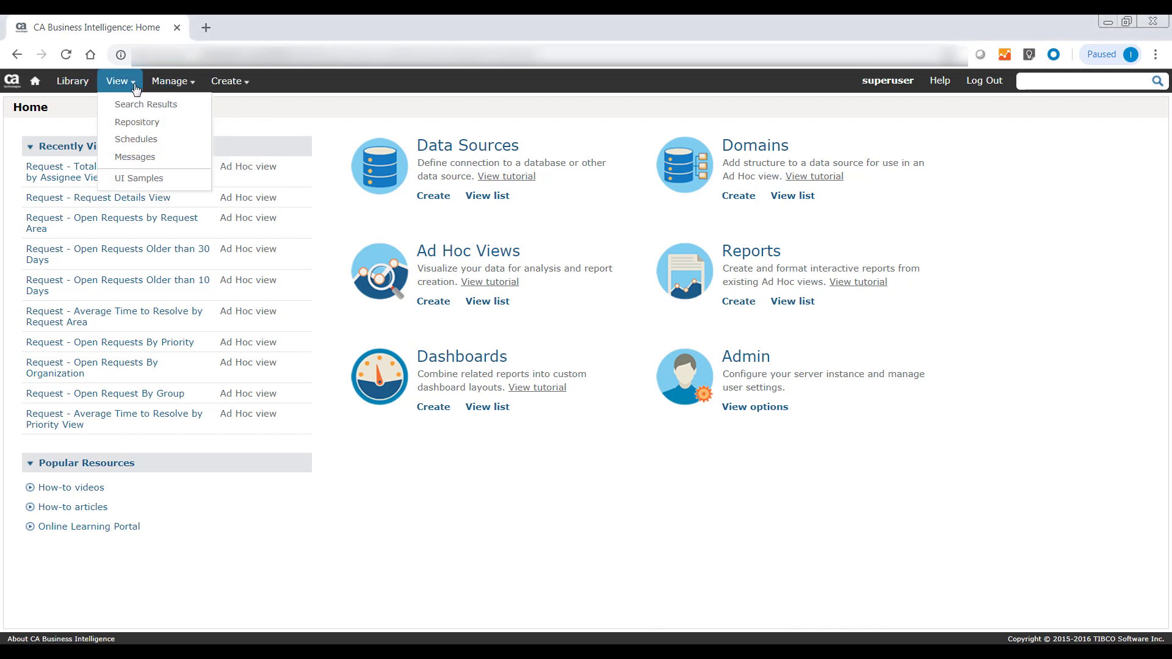